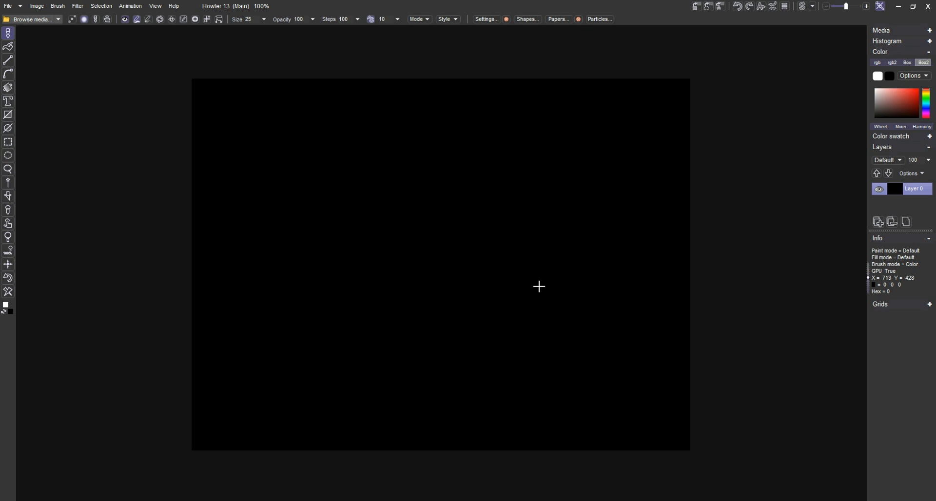
Draw black-to-white linear gradients diagonally across the canvas, from the upper-left area toward the lower right.
{"action": "left_click", "coordinate": [10, 90]}
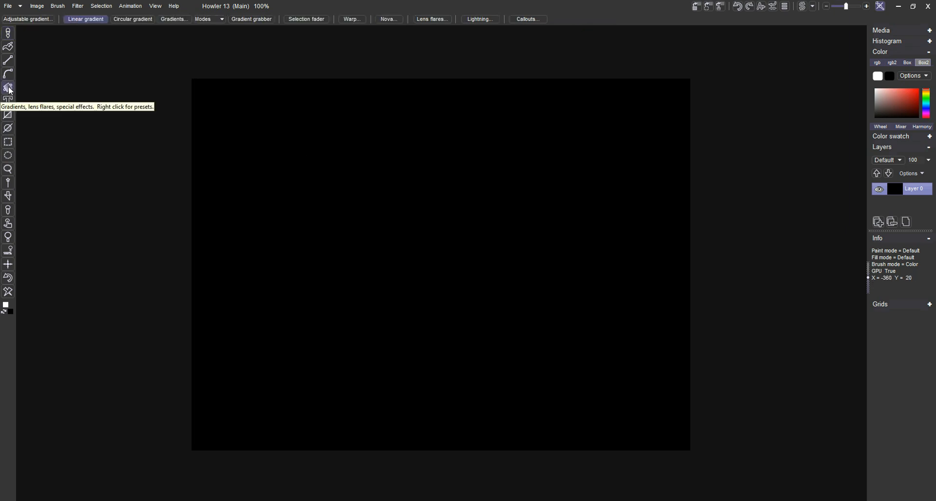
{"action": "left_click_drag", "start_coordinate": [272, 173], "coordinate": [559, 280]}
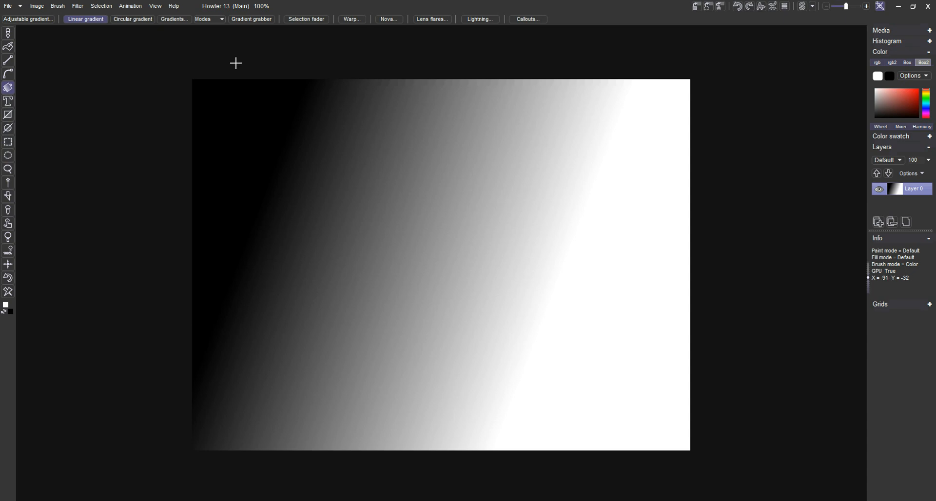
{"action": "left_click_drag", "start_coordinate": [310, 140], "coordinate": [486, 364]}
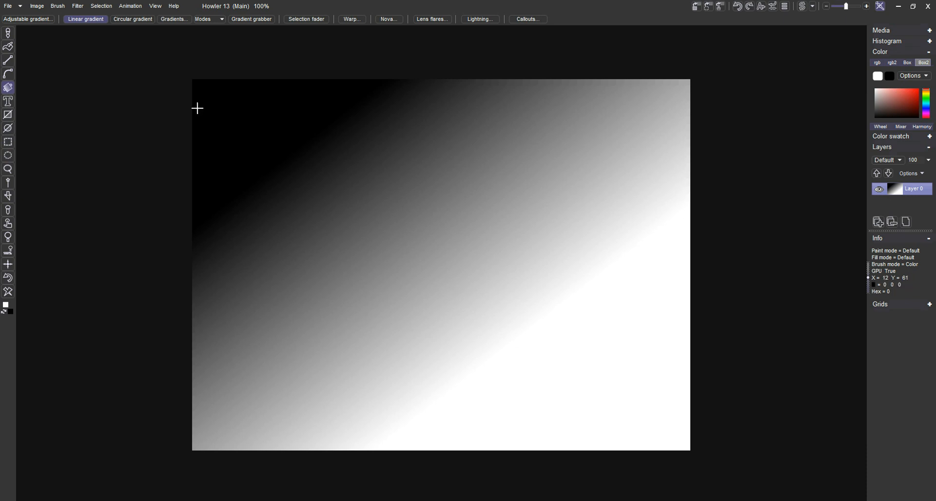
Choose the red-yellow-green-blue rainbow gradient preset and draw it as a linear gradient diagonally across the canvas.
{"action": "left_click", "coordinate": [175, 21]}
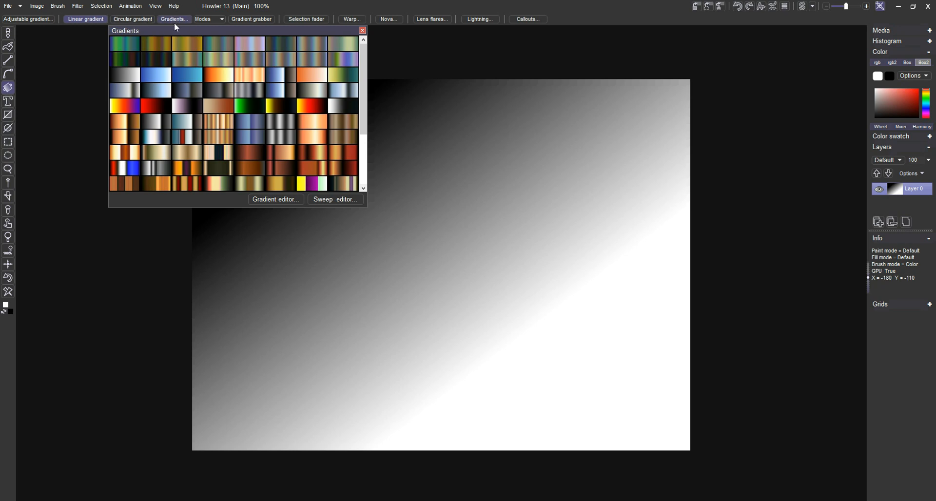
{"action": "left_click_drag", "start_coordinate": [362, 69], "coordinate": [361, 127]}
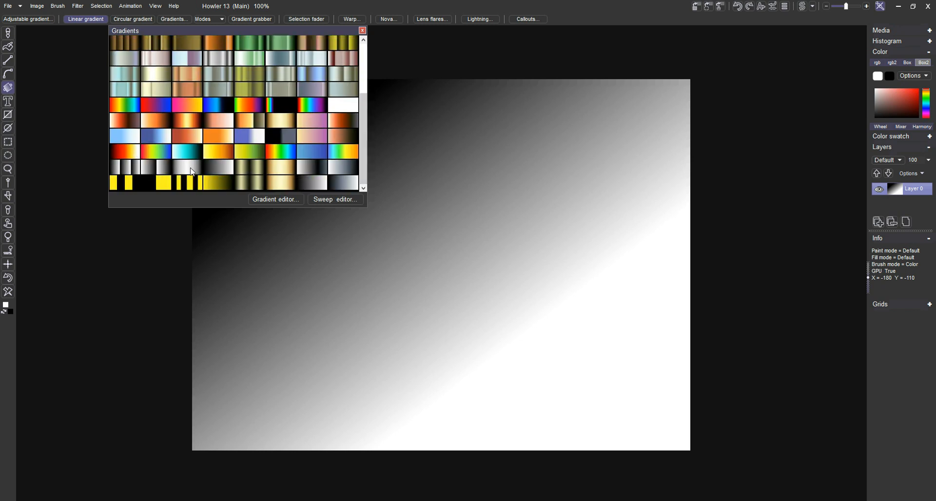
{"action": "left_click", "coordinate": [163, 160]}
{"action": "left_click_drag", "start_coordinate": [356, 173], "coordinate": [587, 295]}
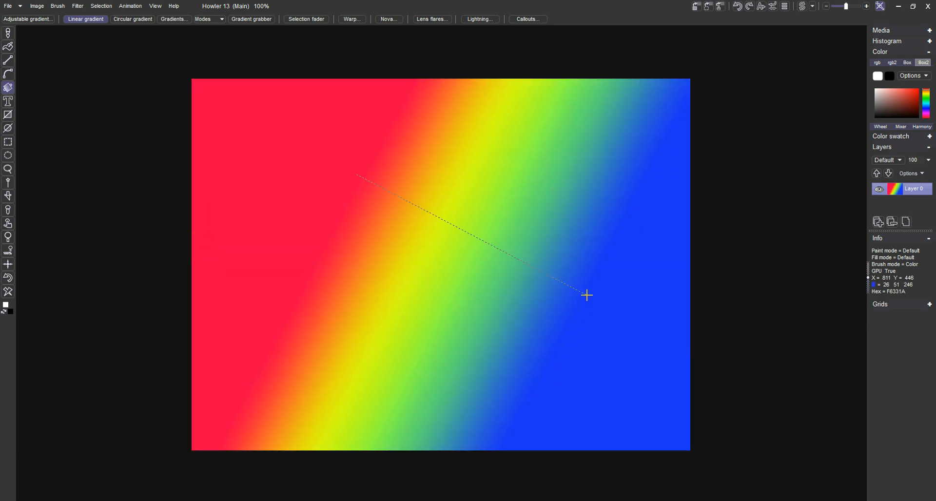
In the gradient editor, shift the dark green stop of the yellow-green-to-teal gradient slightly downward, and bring up the all-white gradient.
{"action": "left_click", "coordinate": [173, 19]}
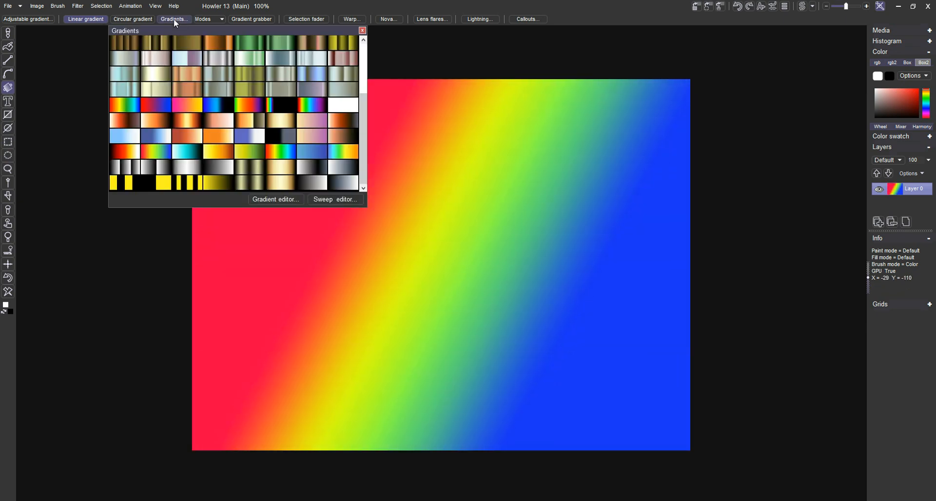
{"action": "left_click", "coordinate": [281, 200]}
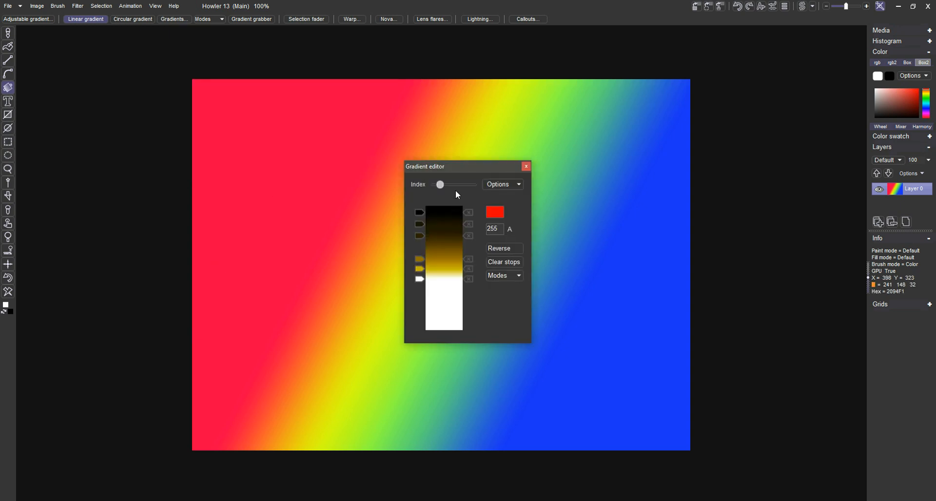
{"action": "mouse_move", "coordinate": [448, 186]}
{"action": "left_mouse_down"}
{"action": "mouse_move", "coordinate": [463, 186]}
{"action": "mouse_move", "coordinate": [431, 187]}
{"action": "mouse_move", "coordinate": [471, 186]}
{"action": "mouse_move", "coordinate": [434, 187]}
{"action": "mouse_move", "coordinate": [464, 185]}
{"action": "mouse_move", "coordinate": [435, 187]}
{"action": "mouse_move", "coordinate": [451, 191]}
{"action": "left_mouse_up"}
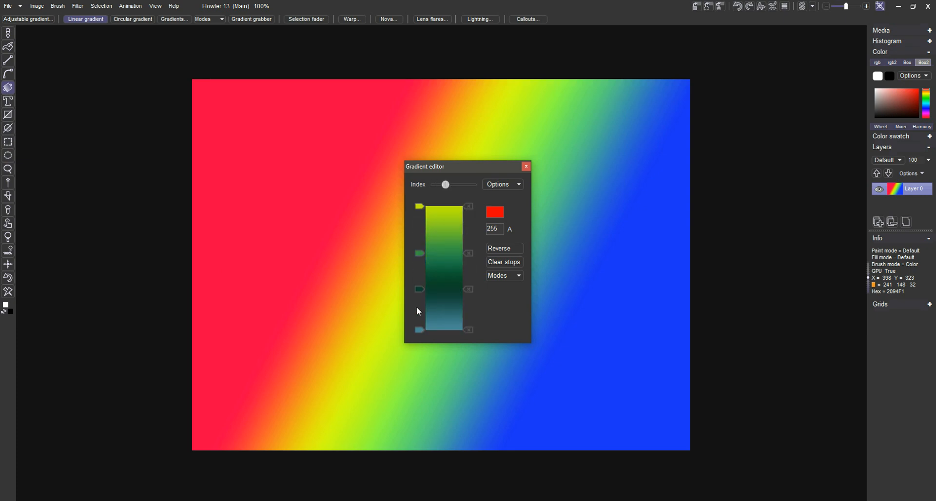
{"action": "left_click", "coordinate": [420, 289]}
{"action": "mouse_move", "coordinate": [424, 294]}
{"action": "left_mouse_down"}
{"action": "mouse_move", "coordinate": [428, 276]}
{"action": "mouse_move", "coordinate": [427, 302]}
{"action": "left_mouse_up"}
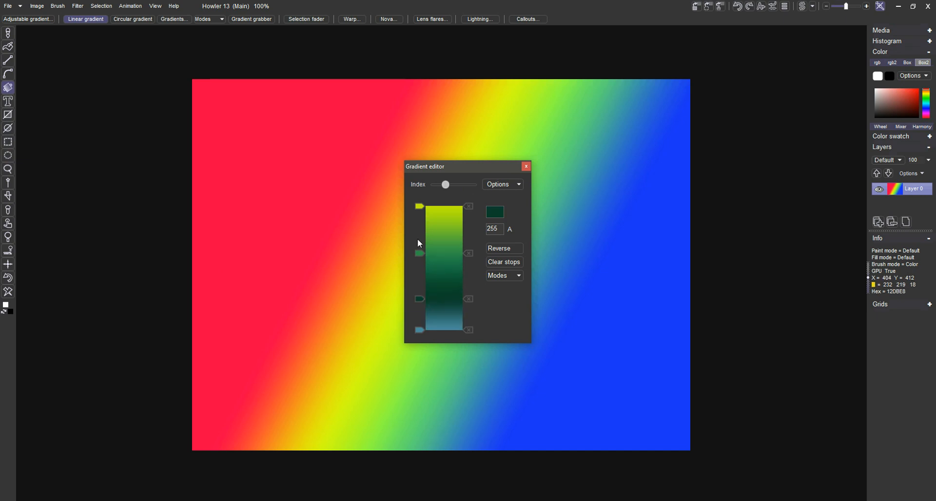
{"action": "left_click_drag", "start_coordinate": [453, 190], "coordinate": [480, 189]}
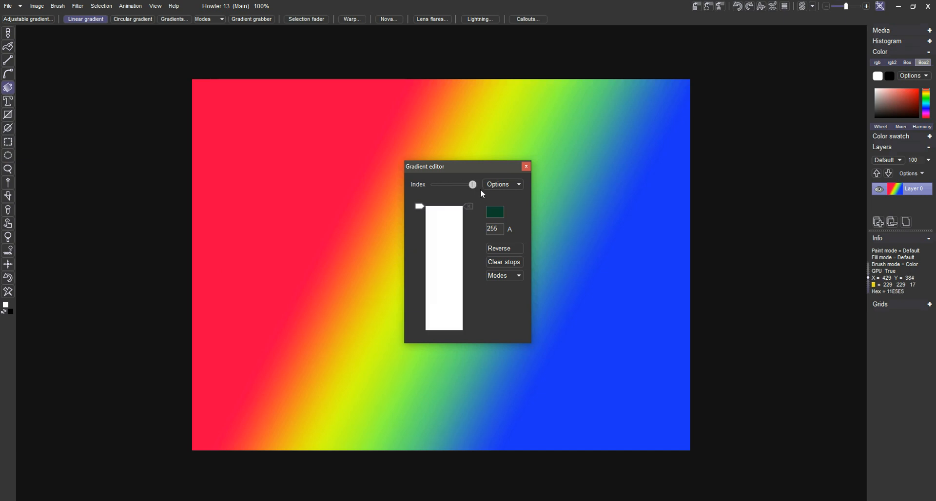
Try a dark red colour stop in the all-white gradient and delete it.
{"action": "left_click", "coordinate": [431, 239]}
{"action": "double_click", "coordinate": [419, 239]}
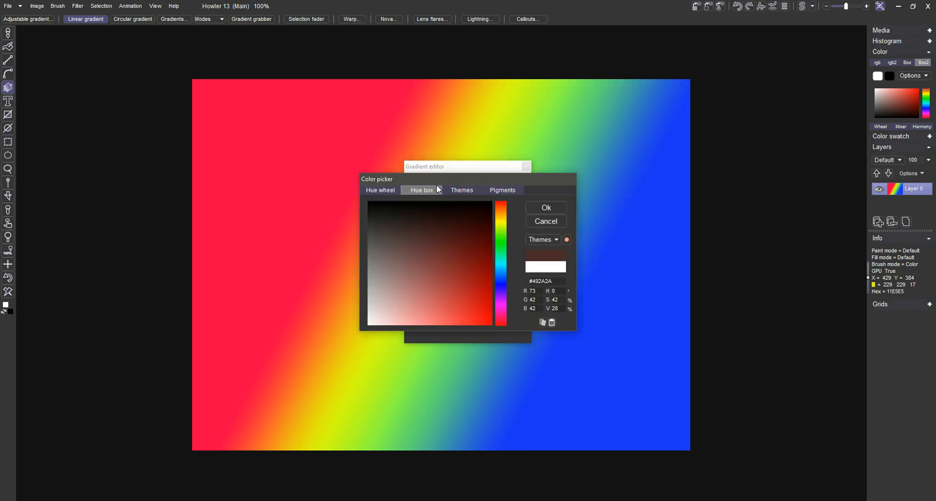
{"action": "left_click_drag", "start_coordinate": [443, 179], "coordinate": [257, 147]}
{"action": "left_click", "coordinate": [284, 229]}
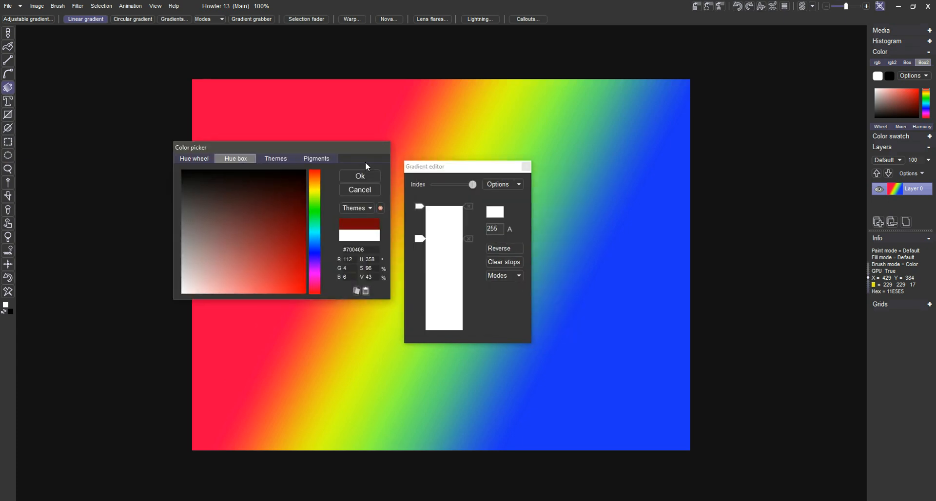
{"action": "left_click", "coordinate": [371, 176]}
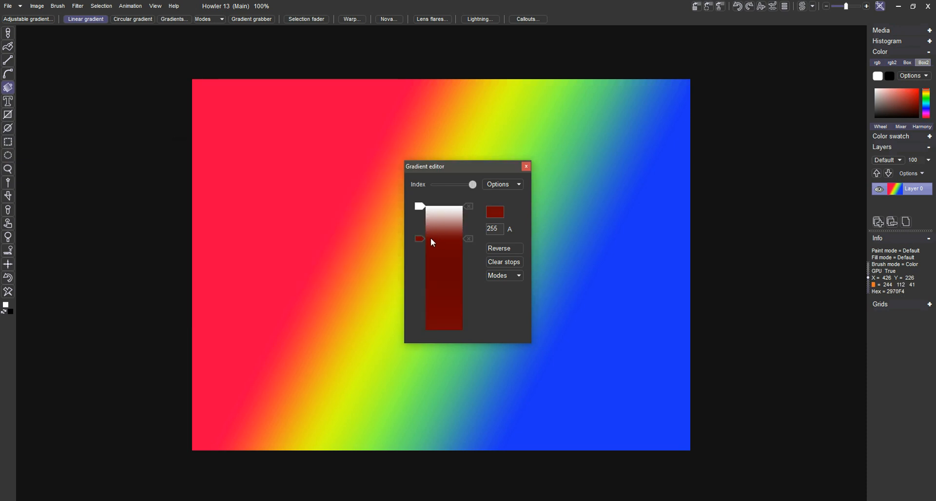
{"action": "left_click_drag", "start_coordinate": [422, 237], "coordinate": [431, 286]}
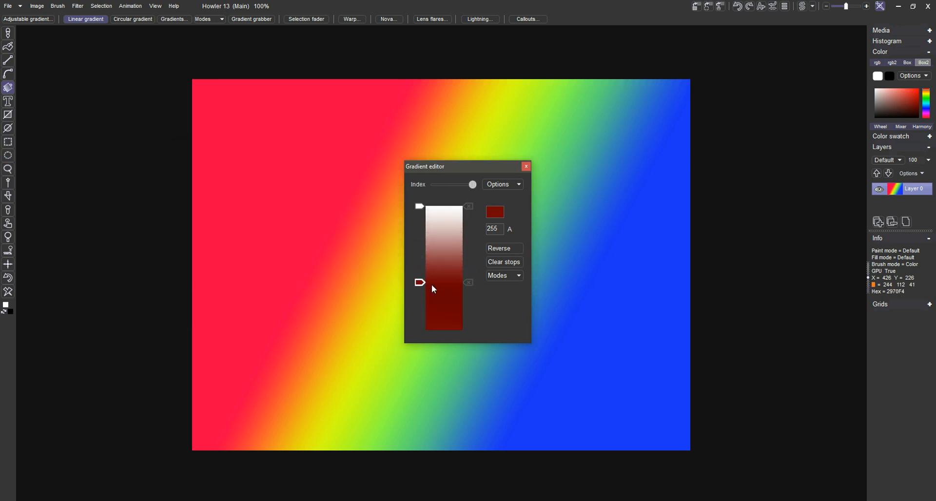
{"action": "left_click", "coordinate": [468, 282]}
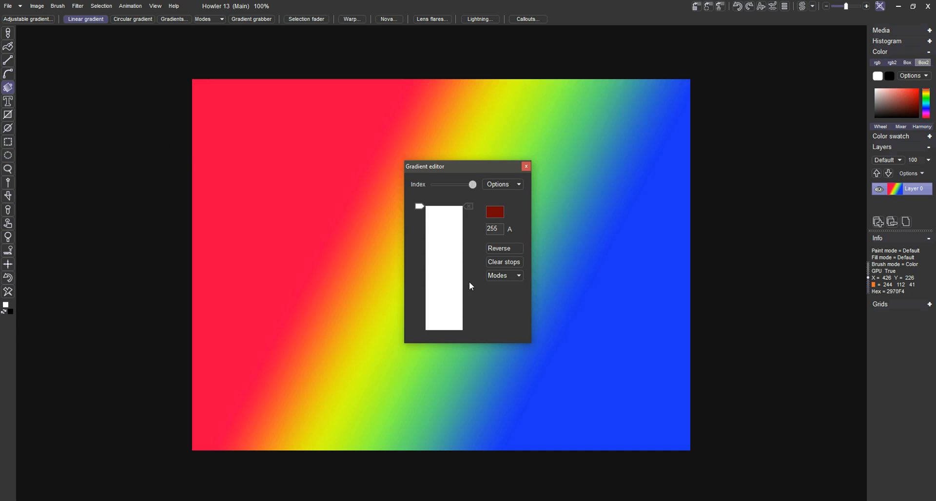
Add a golden yellow colour stop to the all-white gradient and move it close to the gradient's lower end.
{"action": "left_click_drag", "start_coordinate": [441, 281], "coordinate": [445, 255]}
{"action": "double_click", "coordinate": [421, 254]}
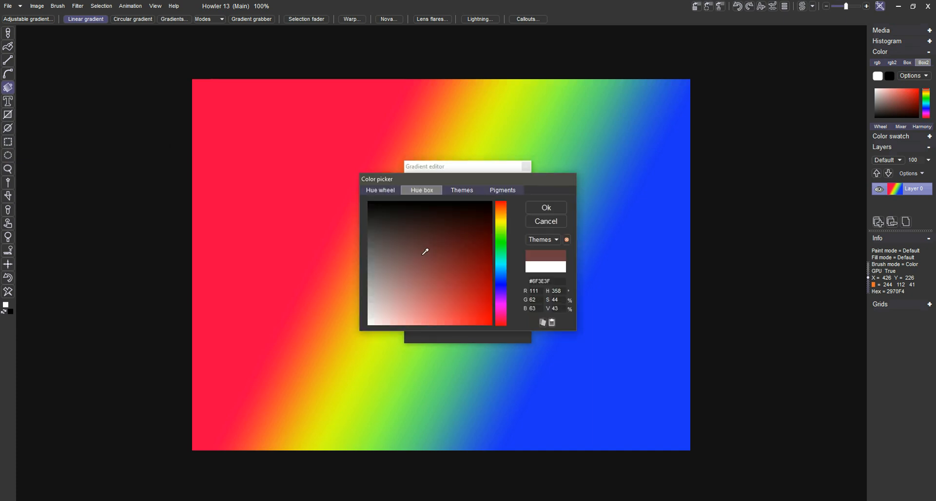
{"action": "left_click", "coordinate": [503, 222]}
{"action": "left_click_drag", "start_coordinate": [483, 244], "coordinate": [500, 315]}
{"action": "left_click", "coordinate": [554, 209]}
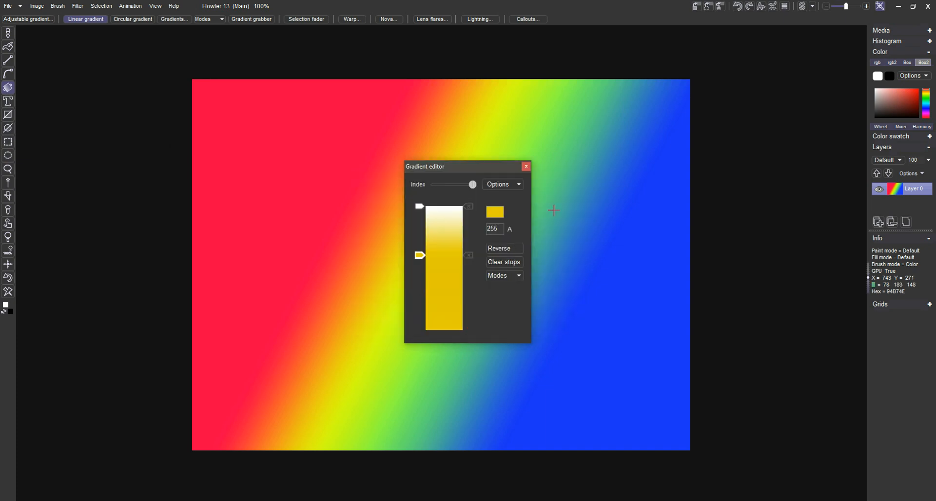
{"action": "left_click_drag", "start_coordinate": [419, 256], "coordinate": [419, 315]}
Add a light yellow stop between the white and golden stops, and recolour the lowest stop salmon pink.
{"action": "left_click", "coordinate": [437, 281]}
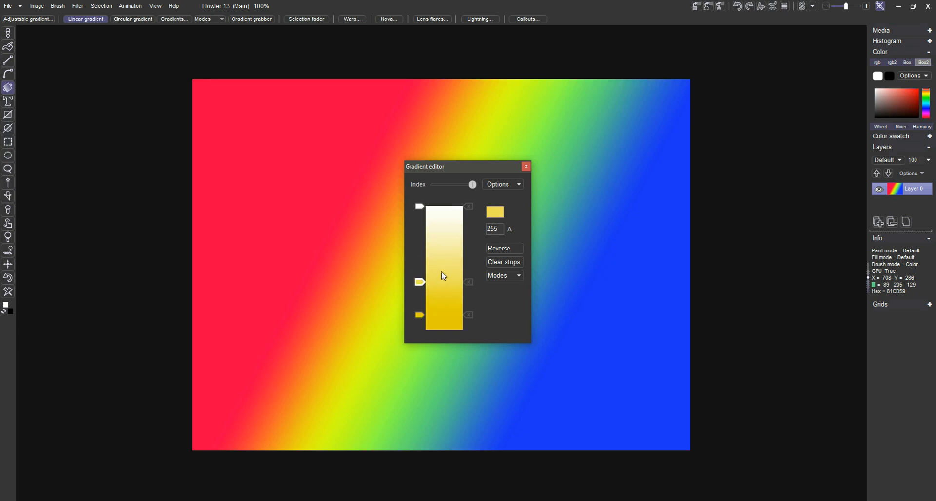
{"action": "double_click", "coordinate": [419, 315]}
{"action": "left_click_drag", "start_coordinate": [503, 226], "coordinate": [502, 203]}
{"action": "left_click", "coordinate": [537, 207]}
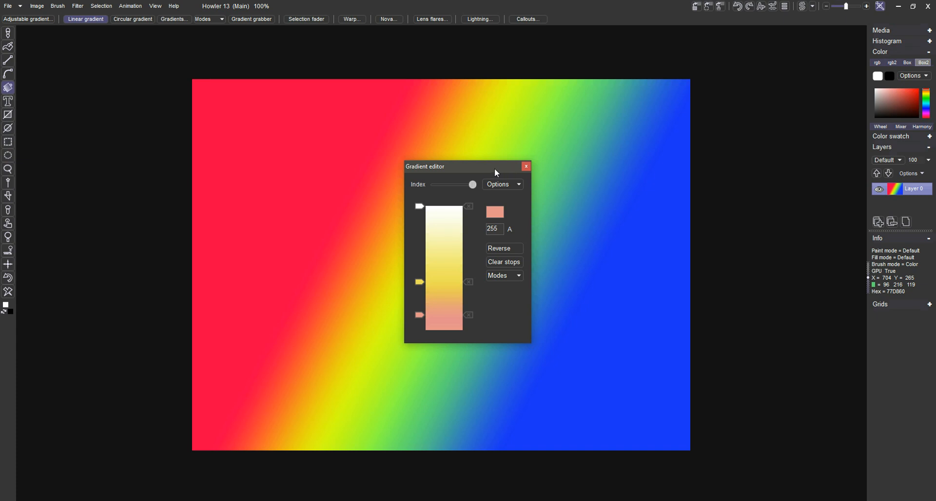
Draw the custom white-yellow-pink gradient from the upper part of the canvas down to the lower right, and close the gradient editor.
{"action": "left_click_drag", "start_coordinate": [487, 166], "coordinate": [243, 137]}
{"action": "left_click_drag", "start_coordinate": [354, 144], "coordinate": [443, 343]}
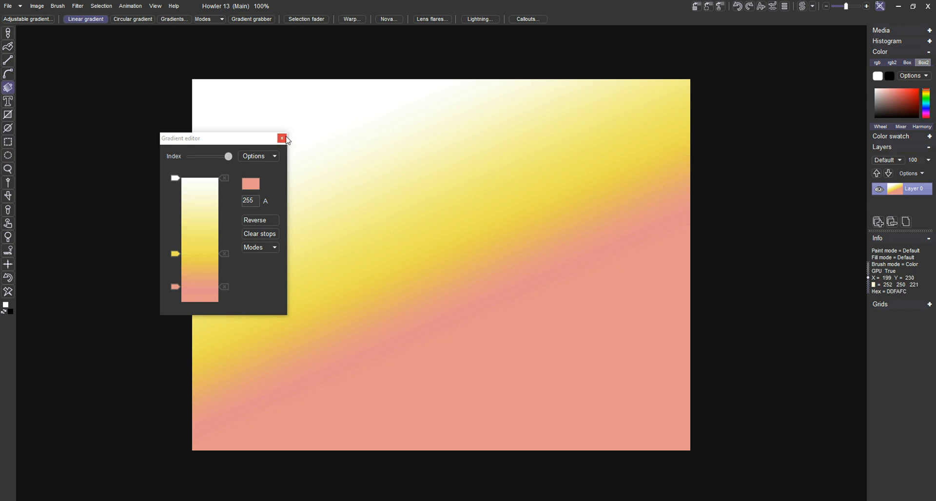
{"action": "left_click", "coordinate": [282, 139]}
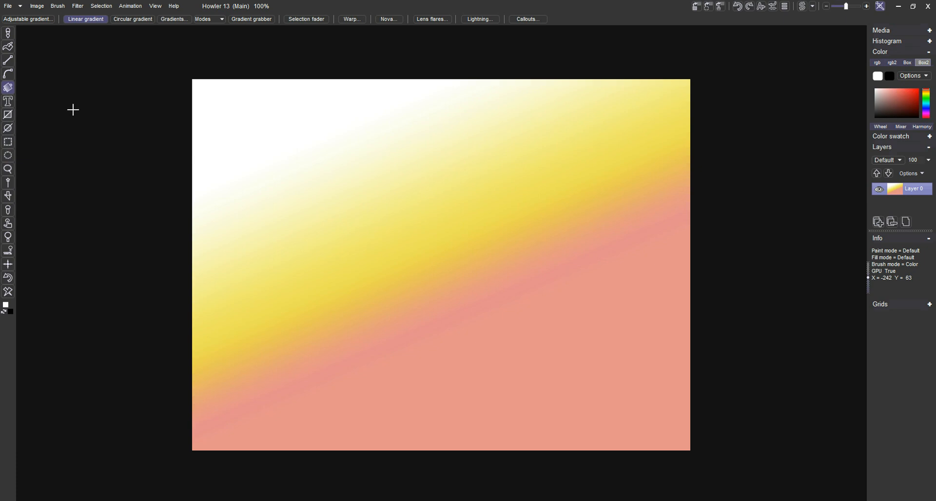
Clear the canvas and create an adjustable linear gradient from white to black, running nearly horizontally across the upper half.
{"action": "left_click", "coordinate": [8, 292]}
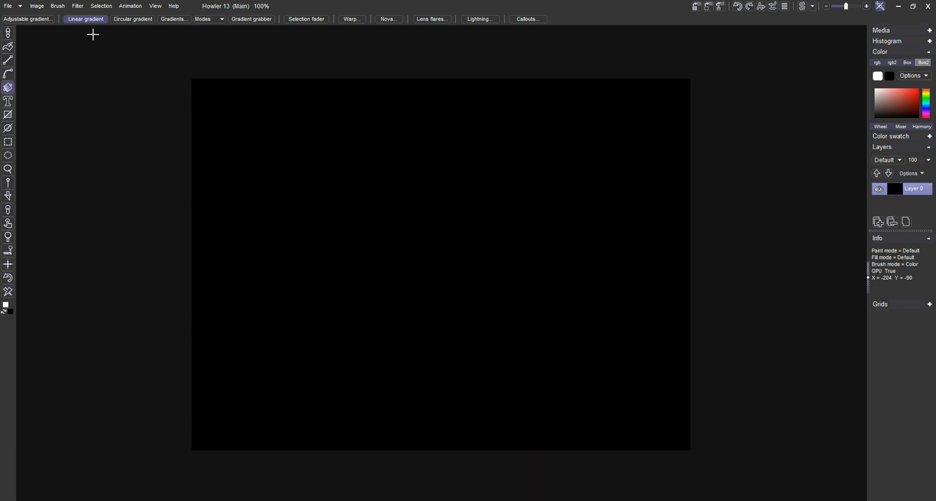
{"action": "left_click", "coordinate": [44, 19]}
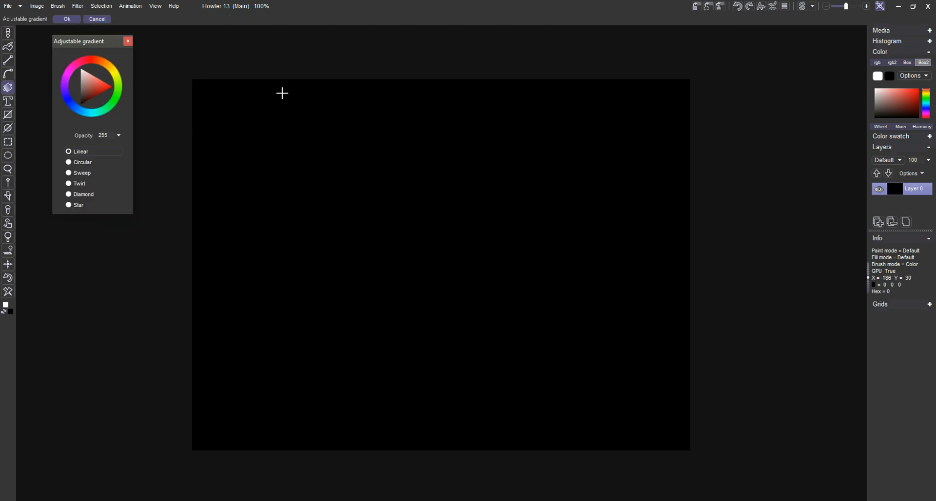
{"action": "left_click_drag", "start_coordinate": [284, 121], "coordinate": [542, 363]}
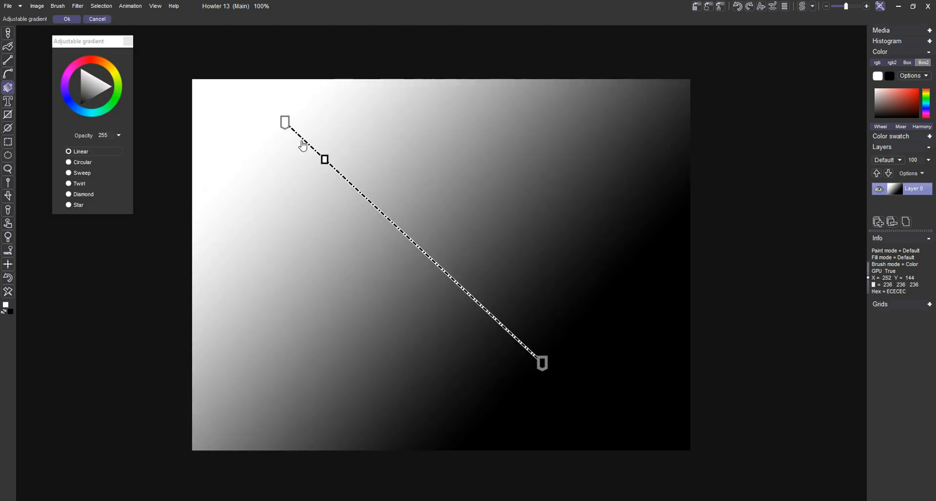
{"action": "left_click_drag", "start_coordinate": [284, 122], "coordinate": [291, 205]}
{"action": "left_click_drag", "start_coordinate": [539, 363], "coordinate": [587, 199]}
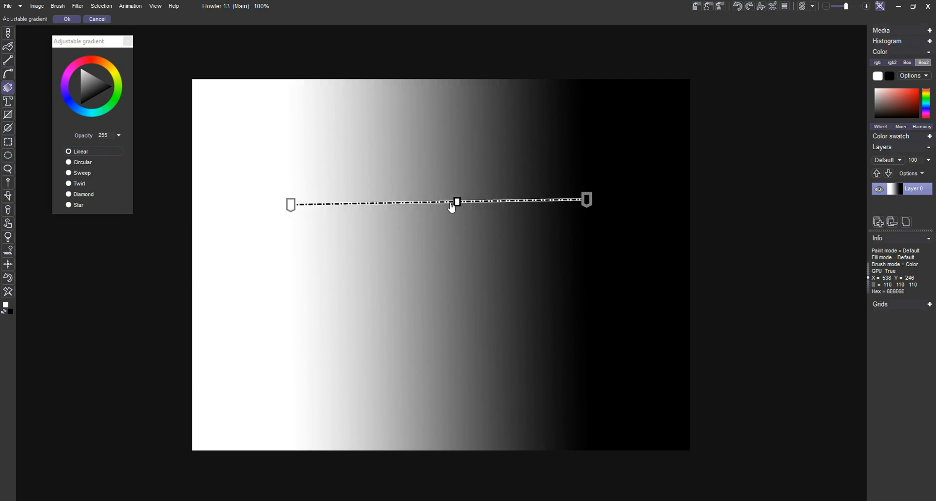
Add a stop about a third of the way along the adjustable gradient and colour it red.
{"action": "mouse_move", "coordinate": [437, 210]}
{"action": "left_mouse_down"}
{"action": "mouse_move", "coordinate": [387, 214]}
{"action": "mouse_move", "coordinate": [504, 215]}
{"action": "mouse_move", "coordinate": [419, 215]}
{"action": "left_mouse_up"}
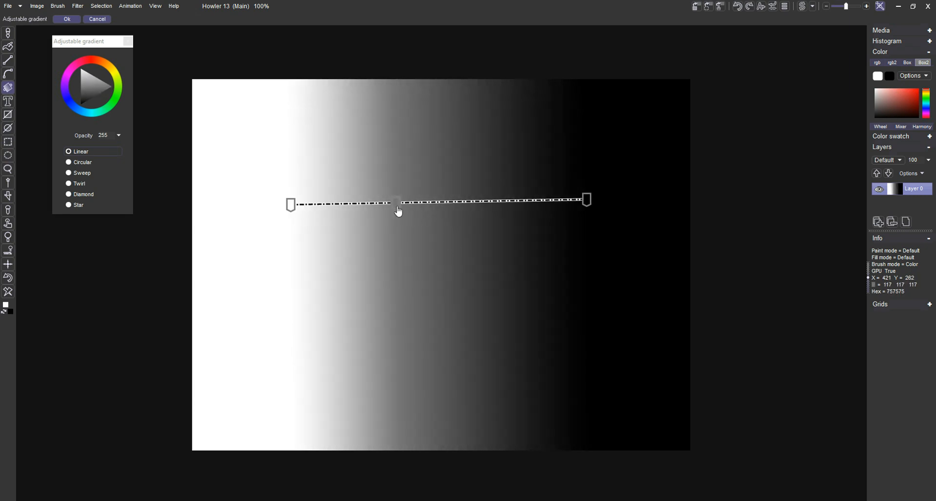
{"action": "left_click", "coordinate": [89, 58]}
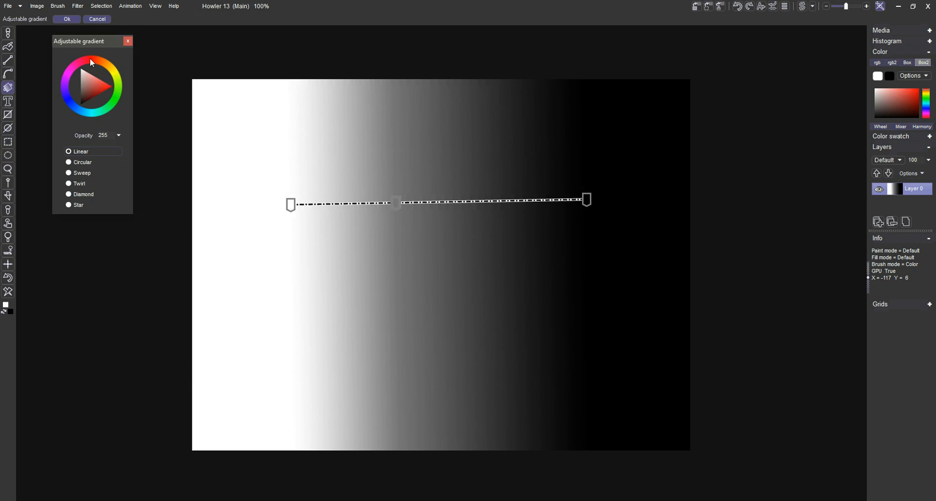
{"action": "left_click_drag", "start_coordinate": [96, 72], "coordinate": [109, 87]}
Move the red stop toward the gradient's black end and add a yellow-green stop nearer the white end.
{"action": "left_click", "coordinate": [320, 204]}
{"action": "left_click_drag", "start_coordinate": [320, 204], "coordinate": [292, 204]}
{"action": "left_click", "coordinate": [576, 200]}
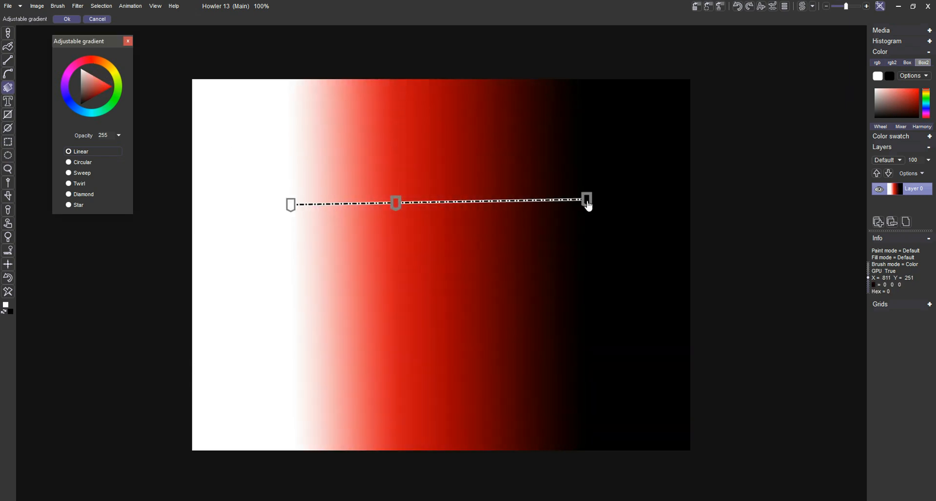
{"action": "left_click_drag", "start_coordinate": [396, 204], "coordinate": [379, 213]}
{"action": "left_click", "coordinate": [398, 205]}
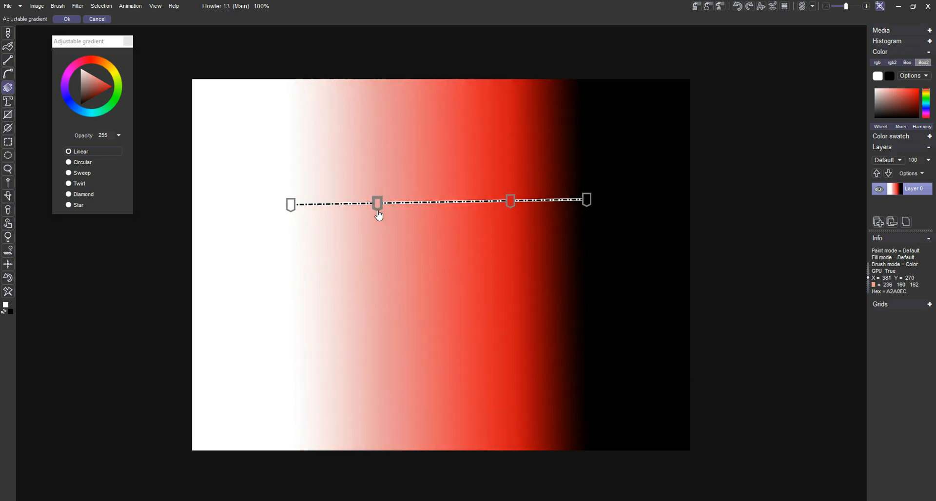
{"action": "left_click_drag", "start_coordinate": [117, 86], "coordinate": [117, 79]}
{"action": "left_click", "coordinate": [108, 82]}
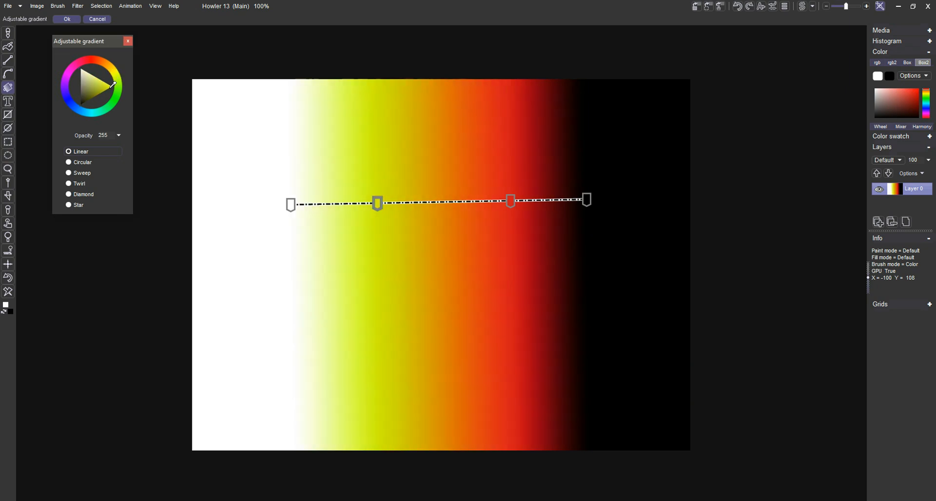
Change the adjustable gradient to Circular with its white centre in the lower-left part of the canvas.
{"action": "left_click_drag", "start_coordinate": [289, 208], "coordinate": [301, 327]}
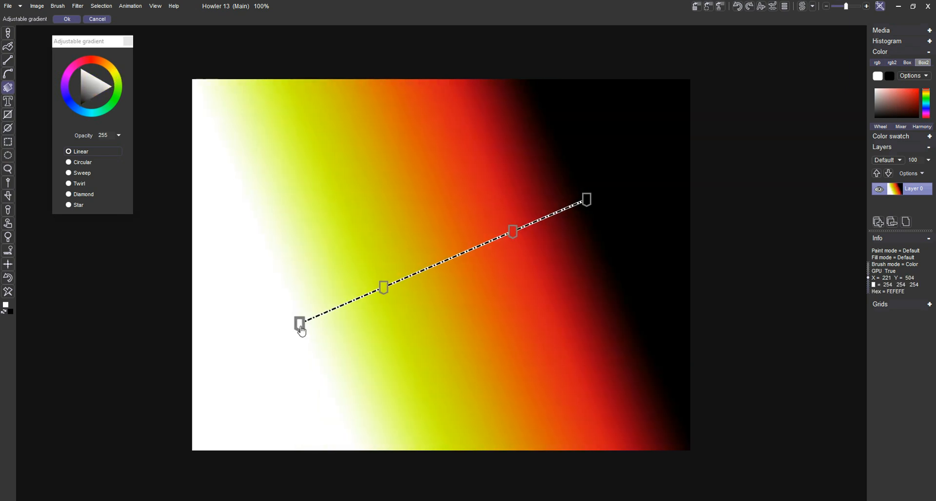
{"action": "left_click", "coordinate": [81, 163]}
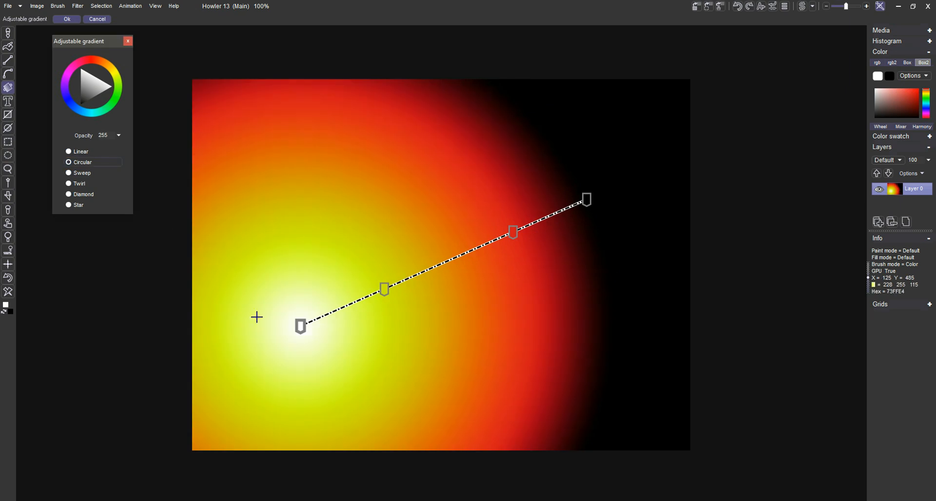
{"action": "left_click_drag", "start_coordinate": [303, 330], "coordinate": [285, 303]}
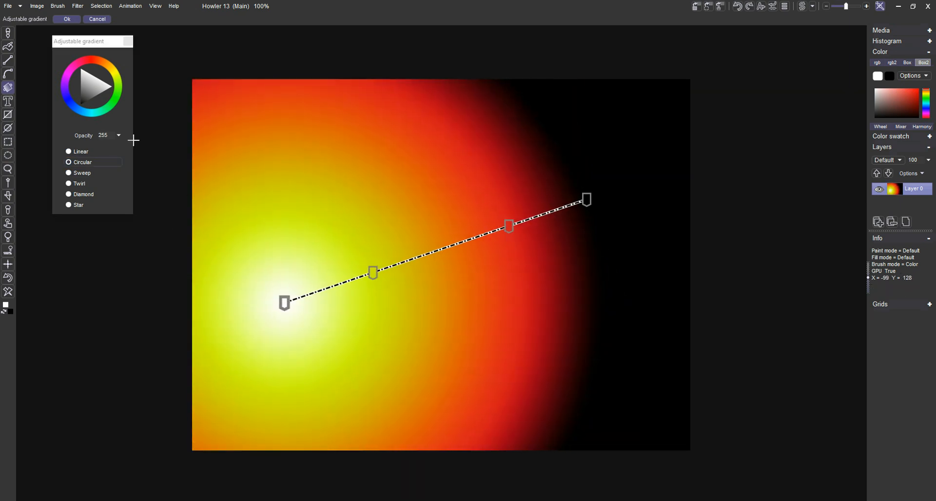
Change the gradient type to Sweep, move its centre slightly above and left of the canvas middle, and shorten the line toward its black end.
{"action": "left_click", "coordinate": [81, 173]}
{"action": "left_click_drag", "start_coordinate": [285, 305], "coordinate": [381, 216]}
{"action": "left_click_drag", "start_coordinate": [586, 199], "coordinate": [503, 166]}
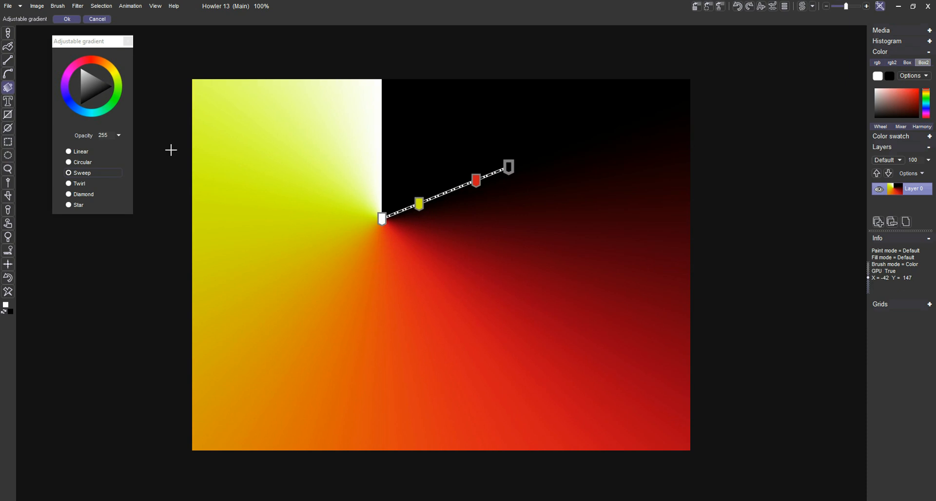
Apply the adjustable gradient as a Twirl with its black end moved slightly toward the canvas's upper left, and clear the canvas.
{"action": "left_click", "coordinate": [81, 185]}
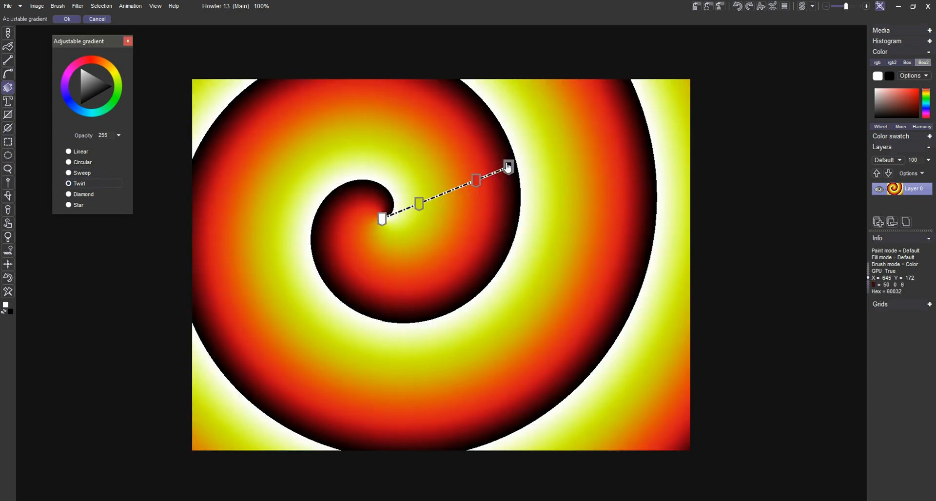
{"action": "left_click_drag", "start_coordinate": [508, 168], "coordinate": [496, 151]}
{"action": "left_click", "coordinate": [103, 254]}
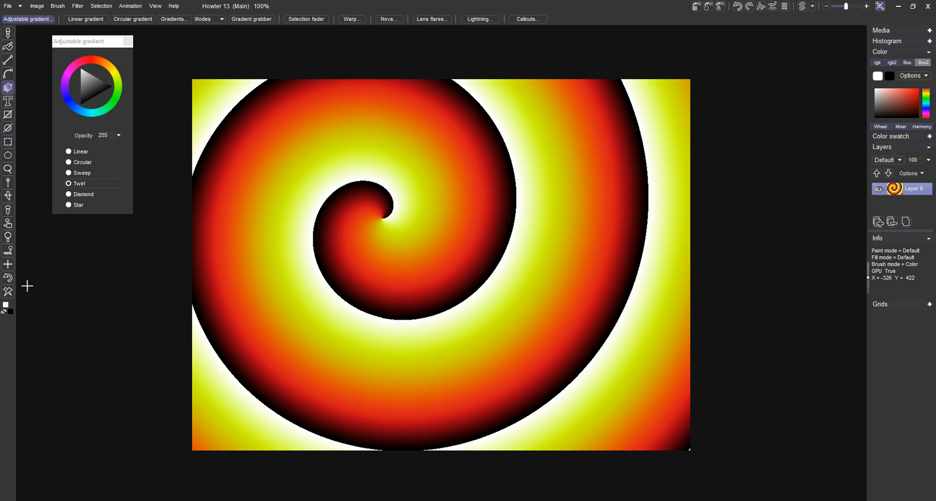
{"action": "left_click", "coordinate": [8, 291]}
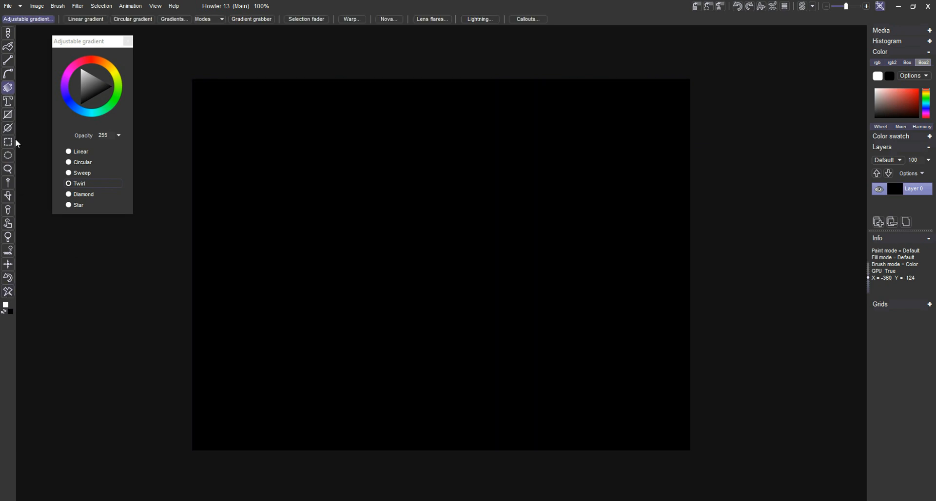
Select a circle above the canvas centre and fill it with a Twirl adjustable gradient, moving its black end toward the circle's lower right.
{"action": "left_click", "coordinate": [8, 155]}
{"action": "left_click_drag", "start_coordinate": [412, 240], "coordinate": [491, 321]}
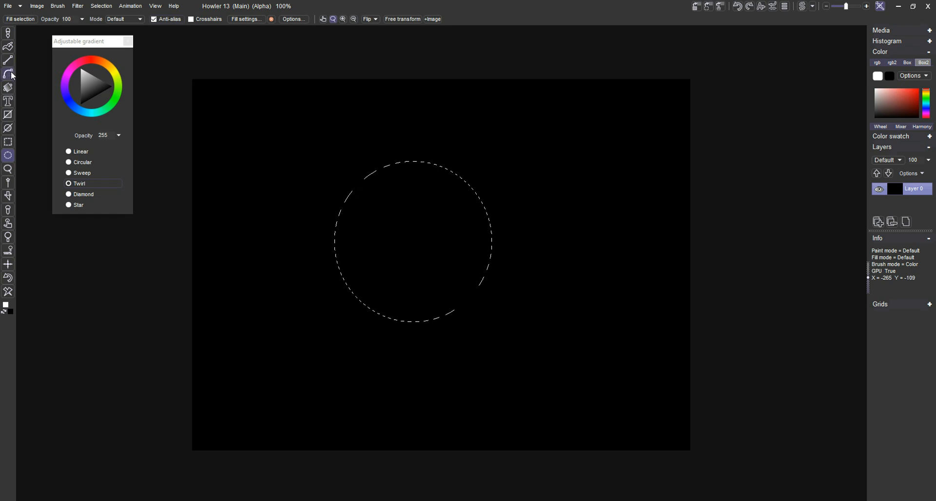
{"action": "left_click", "coordinate": [8, 87]}
{"action": "left_click_drag", "start_coordinate": [374, 184], "coordinate": [400, 189]}
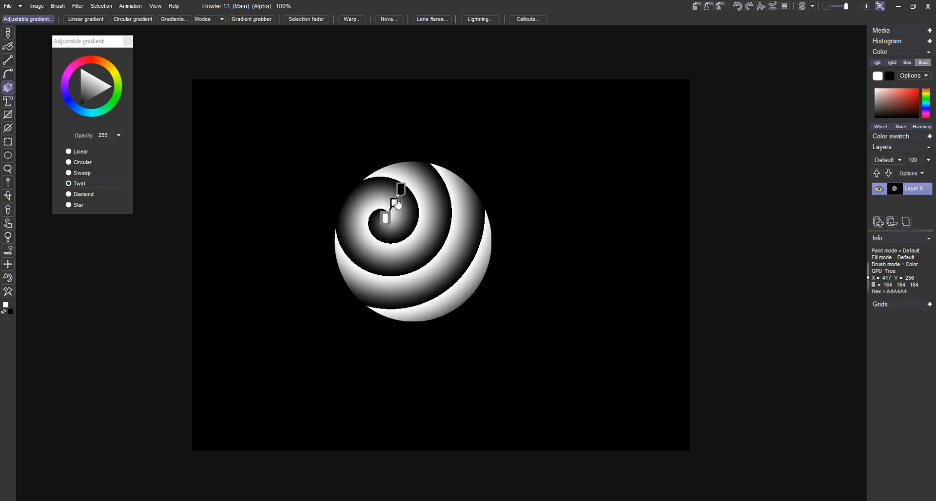
{"action": "left_click_drag", "start_coordinate": [401, 190], "coordinate": [437, 265]}
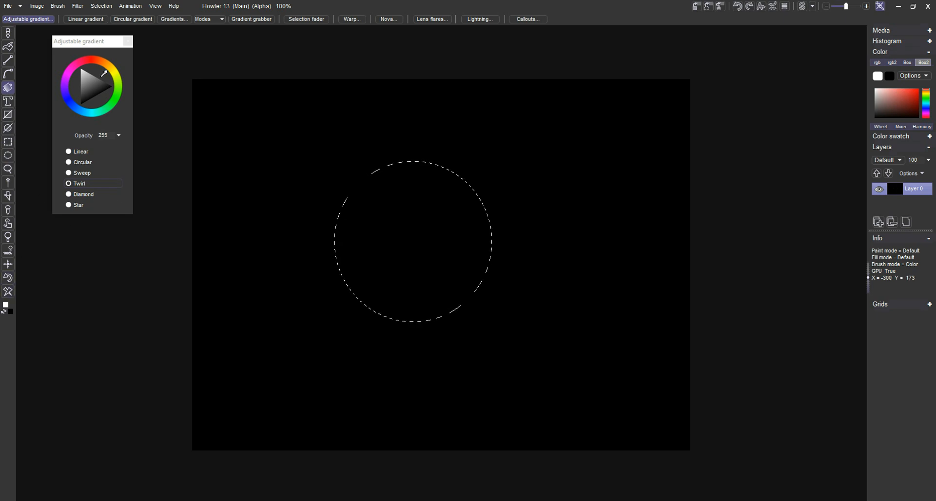
Close the adjustable gradient settings and deselect the circular selection.
{"action": "left_click", "coordinate": [127, 43]}
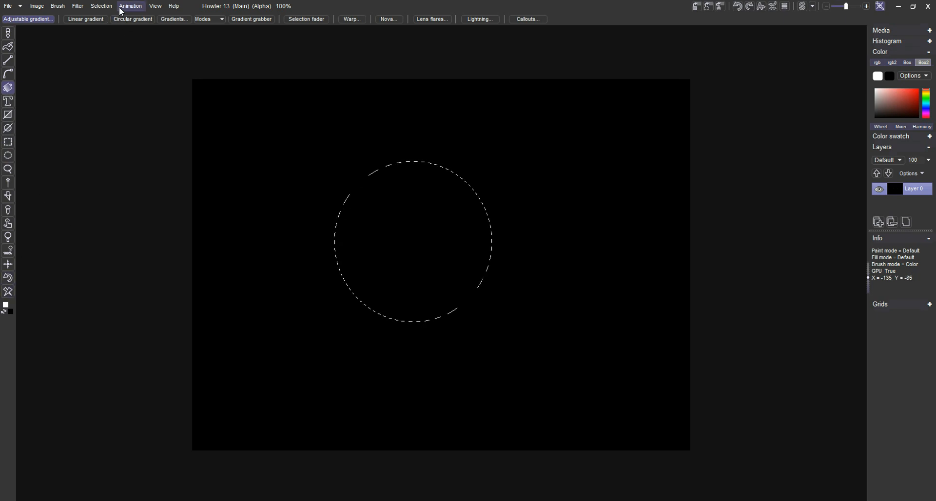
{"action": "left_click", "coordinate": [108, 10]}
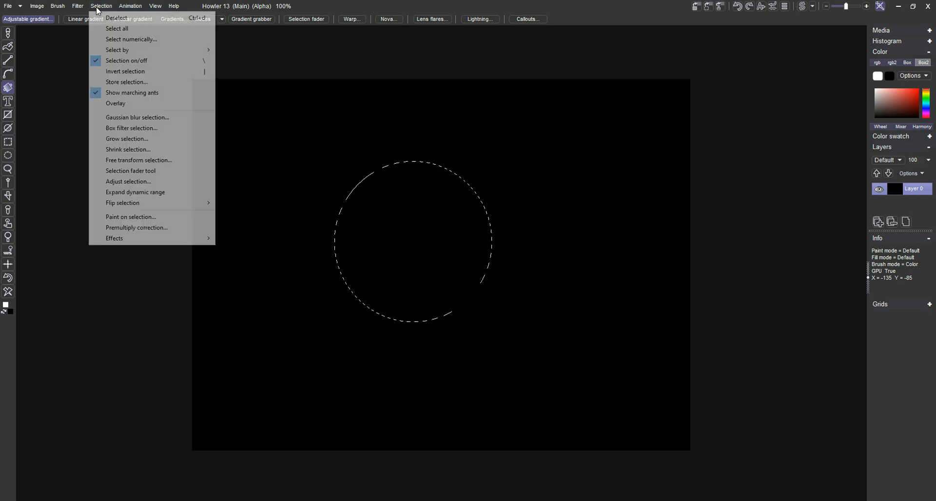
{"action": "left_click", "coordinate": [116, 18]}
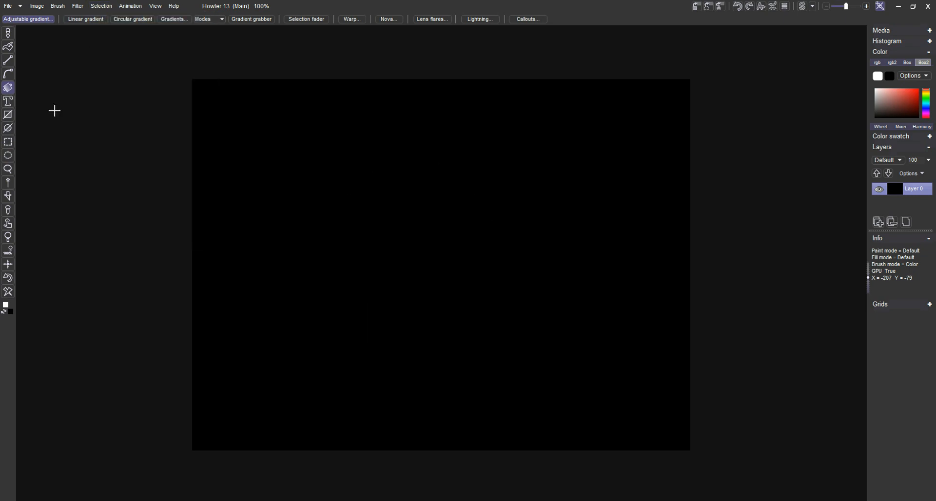
Draw a white outlined ellipse in the upper-left canvas area and a filled white circle overlapping its lower right, and clear the canvas.
{"action": "left_click", "coordinate": [9, 130]}
{"action": "mouse_move", "coordinate": [366, 222]}
{"action": "left_mouse_down"}
{"action": "mouse_move", "coordinate": [412, 294]}
{"action": "mouse_move", "coordinate": [455, 282]}
{"action": "mouse_move", "coordinate": [429, 288]}
{"action": "left_mouse_up"}
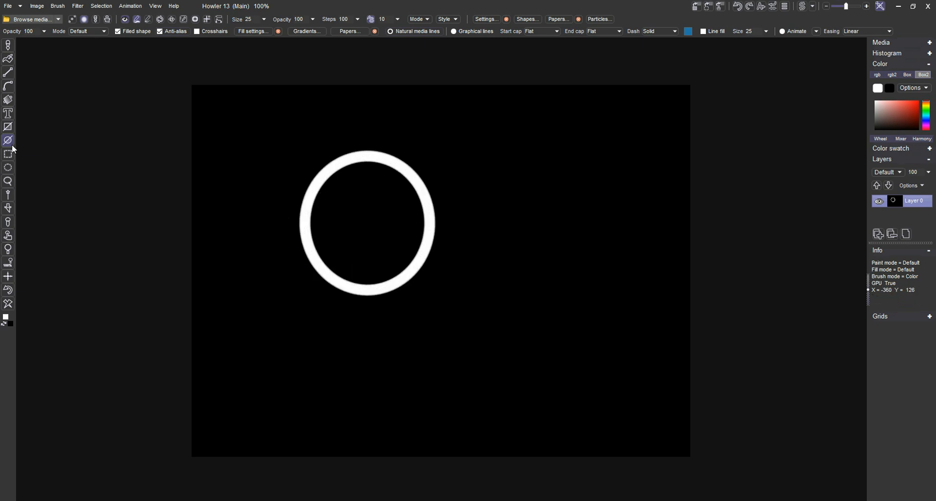
{"action": "left_click_drag", "start_coordinate": [423, 273], "coordinate": [493, 343]}
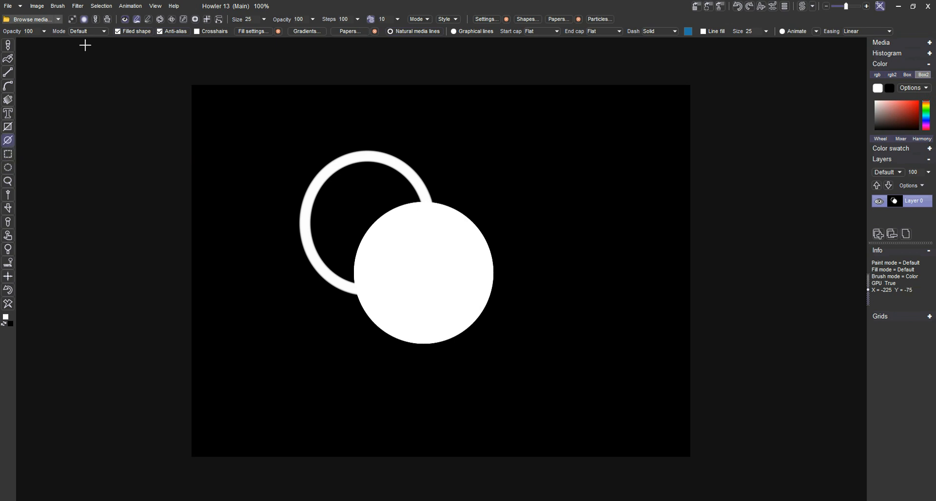
{"action": "left_click", "coordinate": [132, 33]}
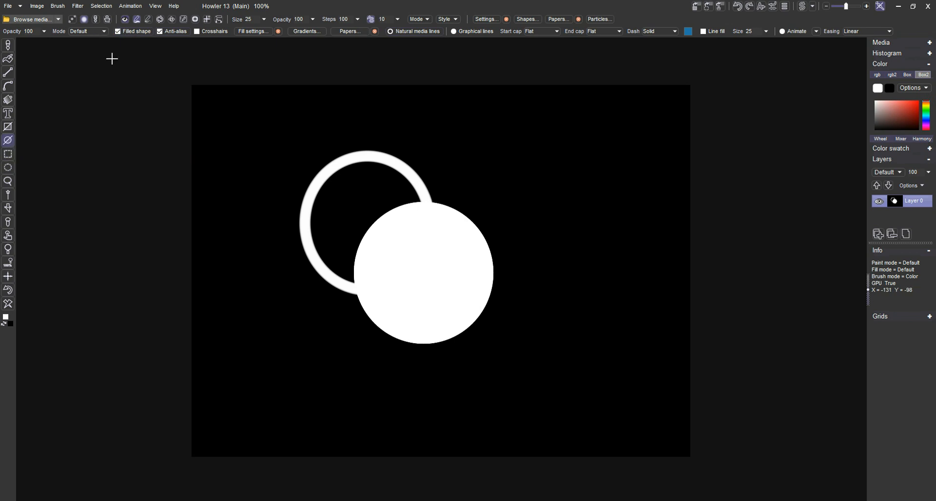
{"action": "left_click", "coordinate": [8, 304]}
Draw a filled white circle, a light red ellipse inside it and a dark red ellipse to its upper right, and clear the canvas.
{"action": "left_click_drag", "start_coordinate": [416, 236], "coordinate": [496, 311]}
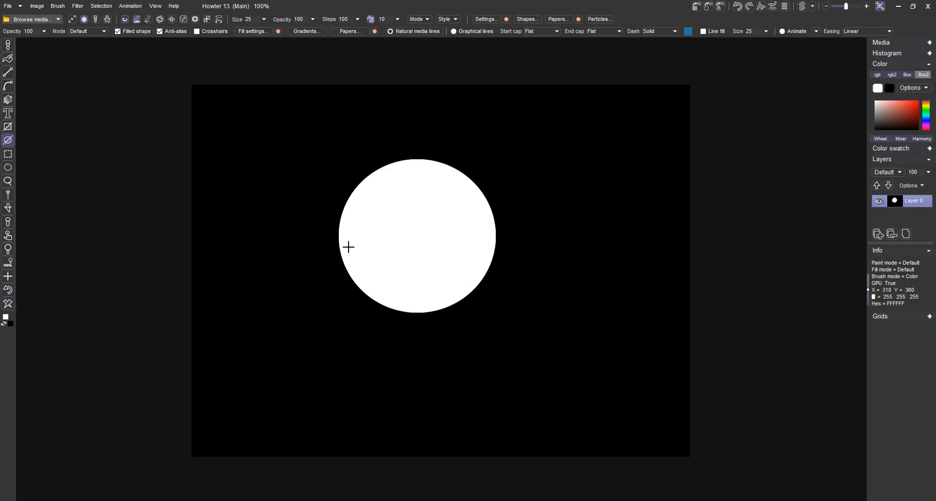
{"action": "left_click", "coordinate": [917, 100]}
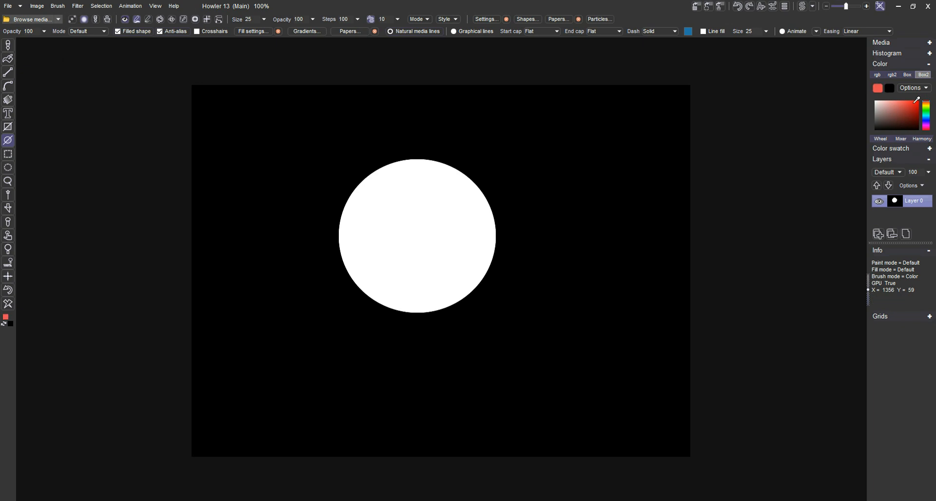
{"action": "left_click_drag", "start_coordinate": [433, 245], "coordinate": [492, 296]}
{"action": "left_click", "coordinate": [896, 128]}
{"action": "left_click_drag", "start_coordinate": [530, 182], "coordinate": [550, 194]}
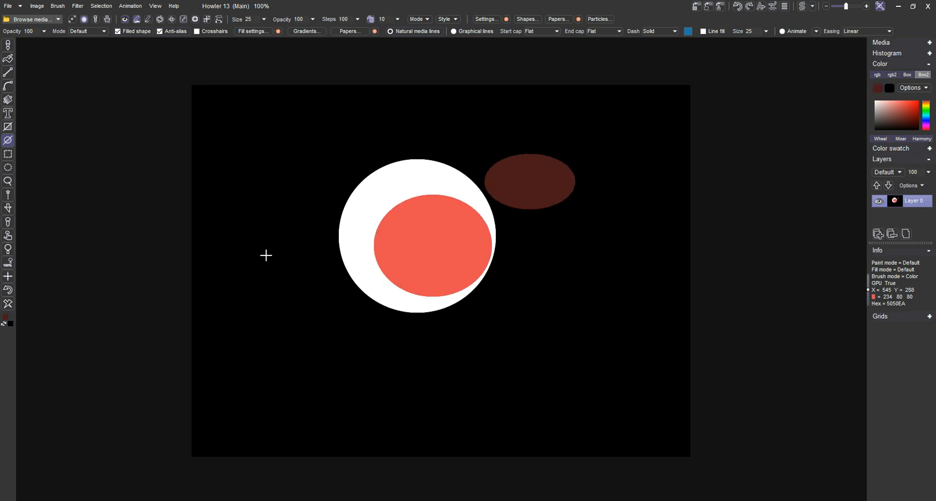
{"action": "left_click", "coordinate": [8, 304]}
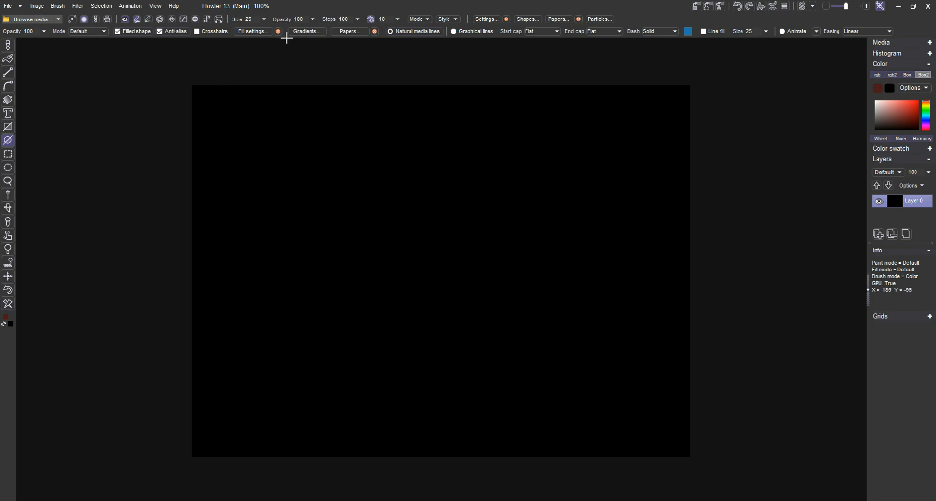
Enable Dry brush for the paper texture and draw a filled dark red ellipse in the upper part of the canvas.
{"action": "left_click", "coordinate": [299, 32]}
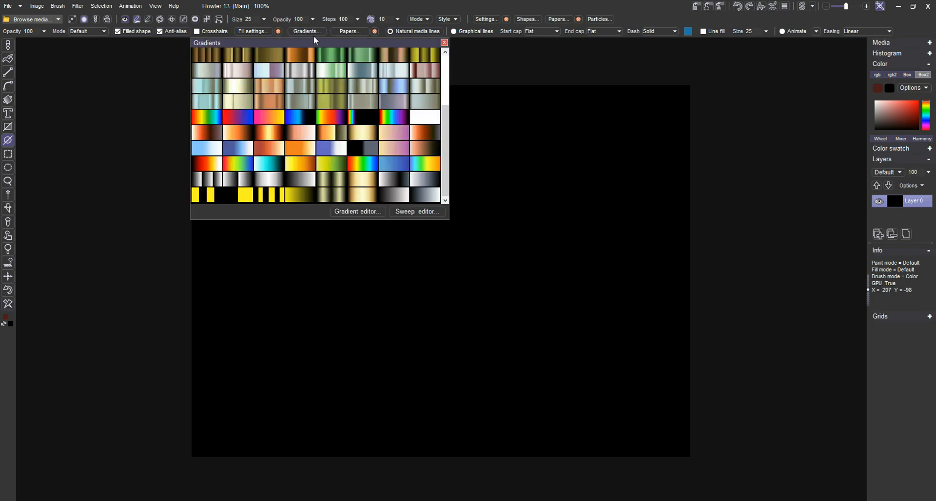
{"action": "left_click", "coordinate": [343, 32]}
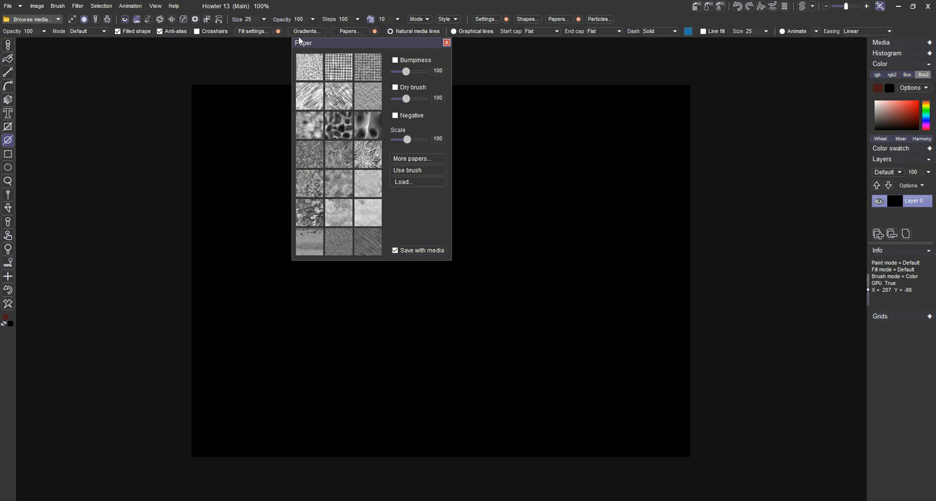
{"action": "left_click_drag", "start_coordinate": [318, 44], "coordinate": [159, 56]}
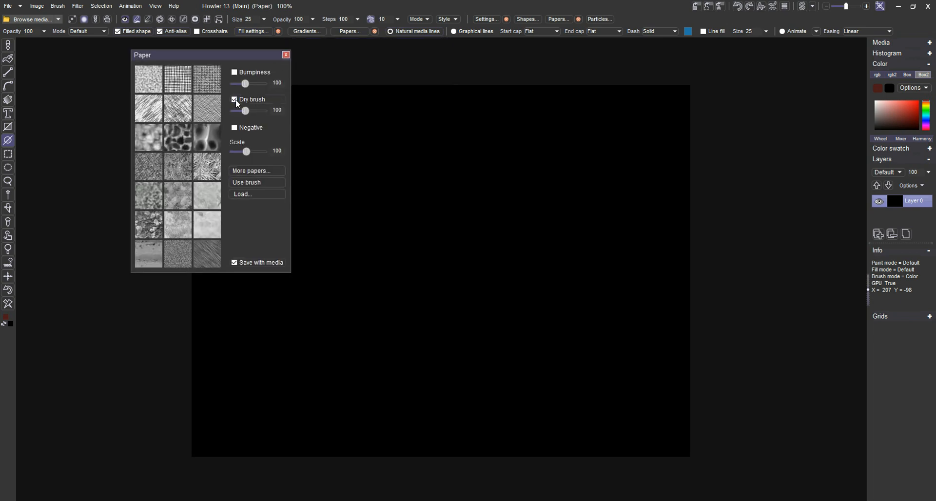
{"action": "mouse_move", "coordinate": [376, 181]}
{"action": "left_mouse_down"}
{"action": "mouse_move", "coordinate": [468, 269]}
{"action": "mouse_move", "coordinate": [430, 221]}
{"action": "left_mouse_up"}
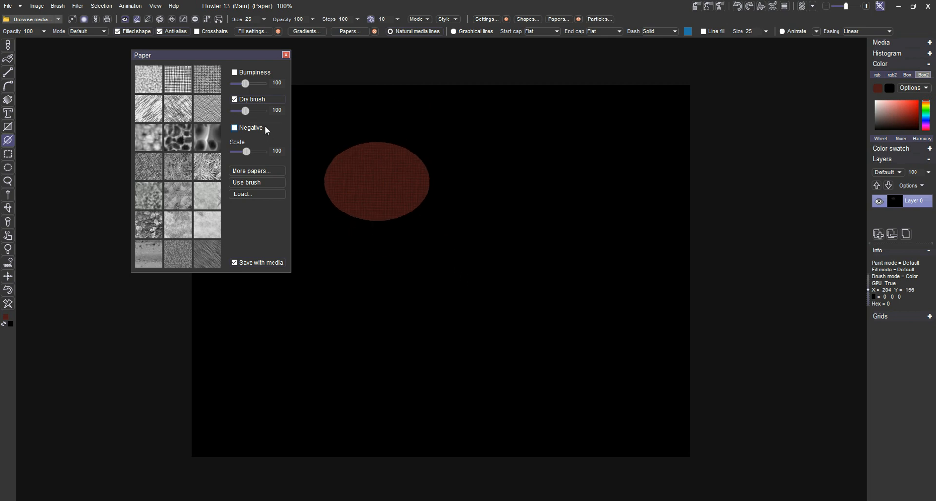
{"action": "left_click", "coordinate": [286, 55]}
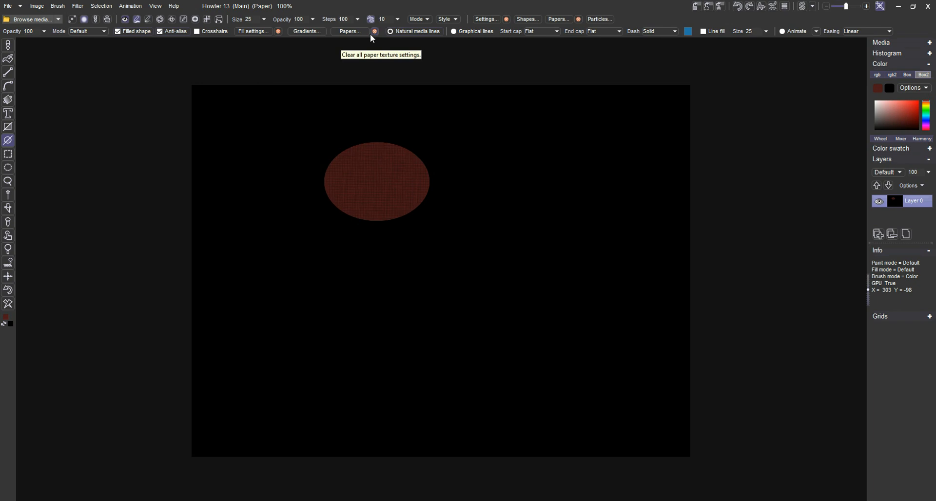
Clear all paper texture settings, draw an untextured dark red ellipse overlapping the textured one, and clear the canvas.
{"action": "left_click", "coordinate": [358, 34]}
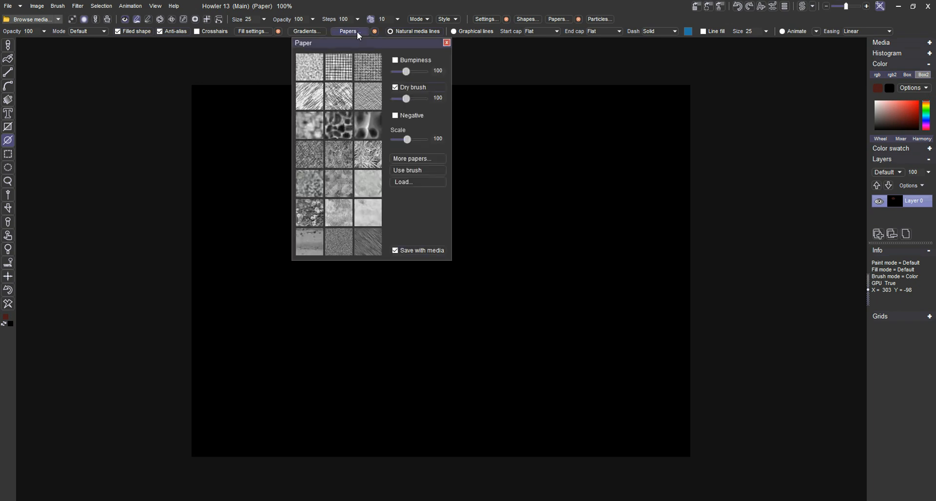
{"action": "left_click", "coordinate": [446, 43]}
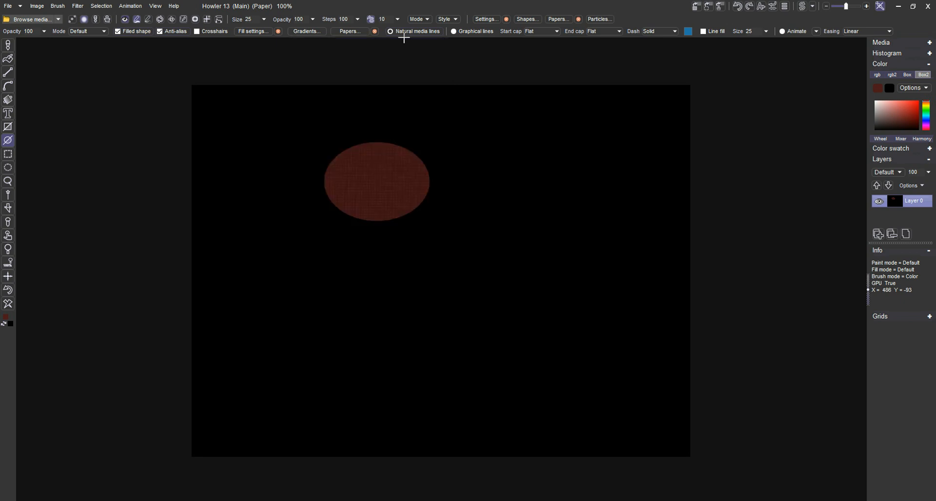
{"action": "left_click", "coordinate": [375, 33]}
{"action": "left_click_drag", "start_coordinate": [460, 195], "coordinate": [512, 239]}
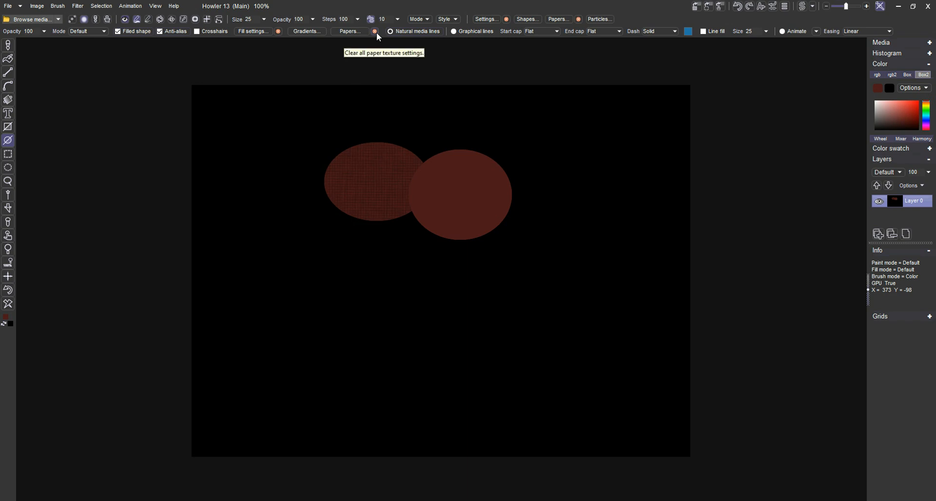
{"action": "left_click", "coordinate": [7, 307]}
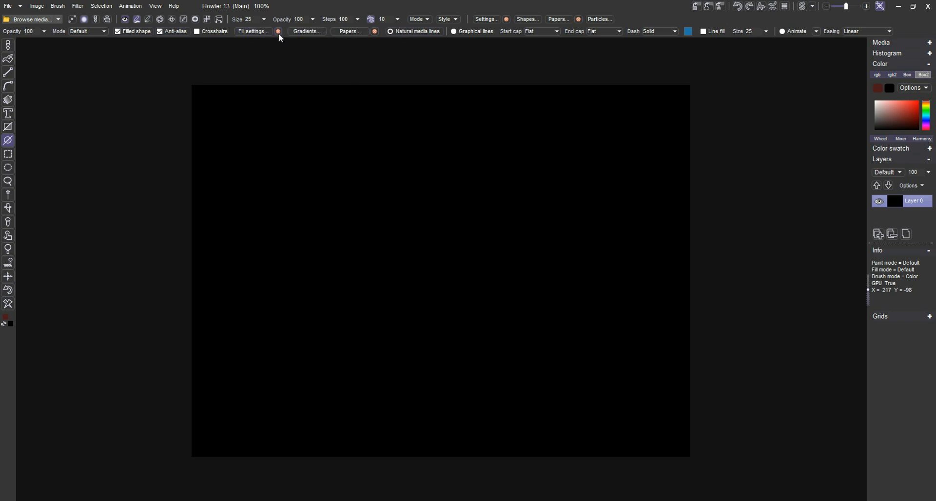
Open the fill settings and draw a plain dark red circle in the upper part of the canvas.
{"action": "left_click", "coordinate": [260, 33]}
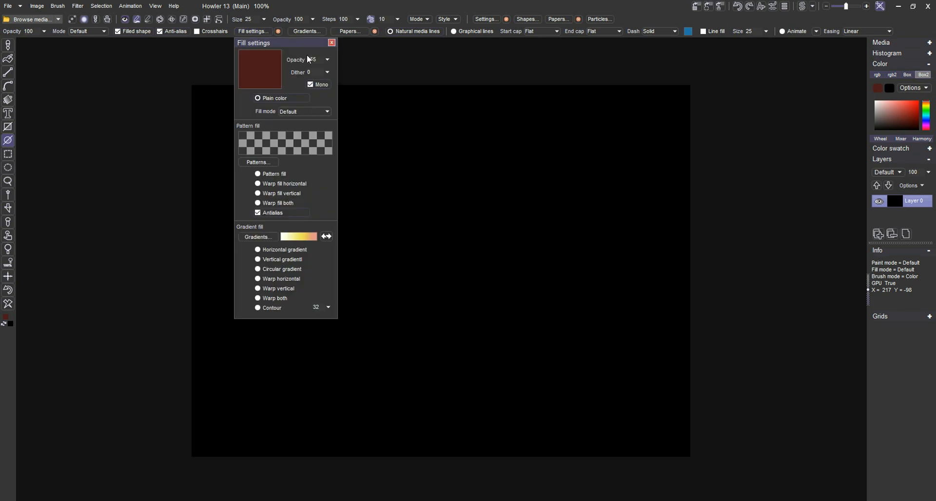
{"action": "left_click_drag", "start_coordinate": [303, 46], "coordinate": [186, 44]}
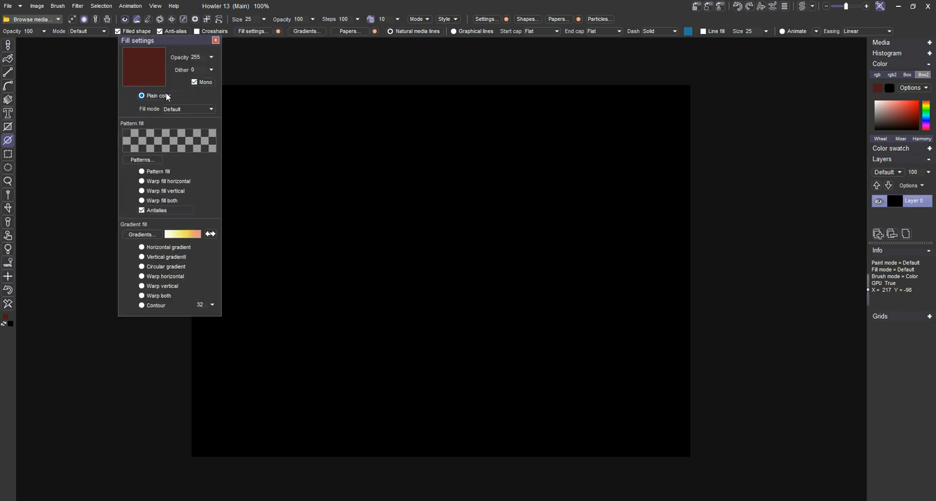
{"action": "left_click_drag", "start_coordinate": [380, 176], "coordinate": [429, 220]}
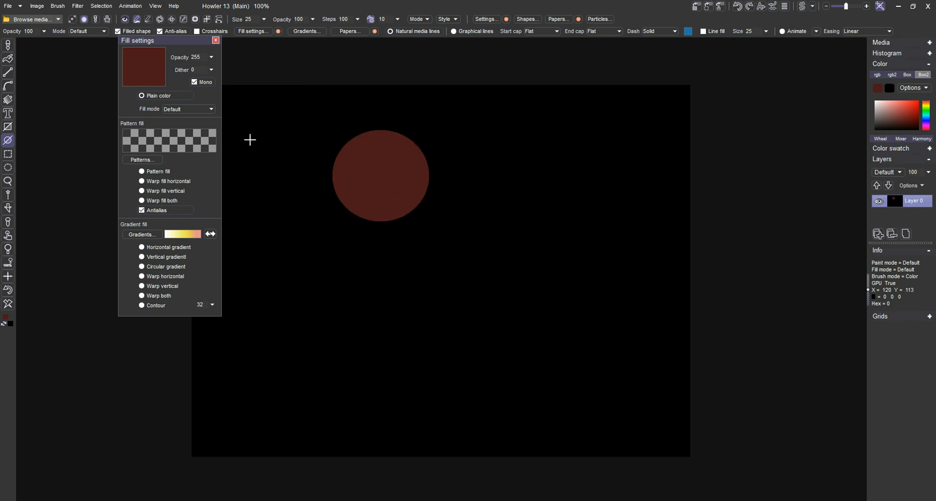
Set the fill mode to Subtractive and draw a circle that cuts into the lower right of the dark red circle.
{"action": "left_click", "coordinate": [193, 111]}
{"action": "left_click", "coordinate": [214, 137]}
{"action": "left_click_drag", "start_coordinate": [424, 202], "coordinate": [468, 238]}
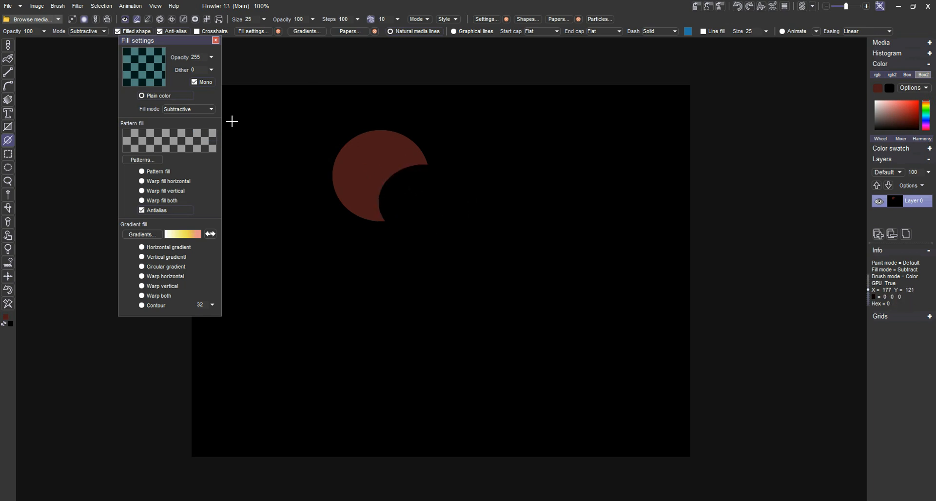
Set the fill mode to Screen and draw two large overlapping ellipses near the canvas centre.
{"action": "left_click", "coordinate": [214, 111]}
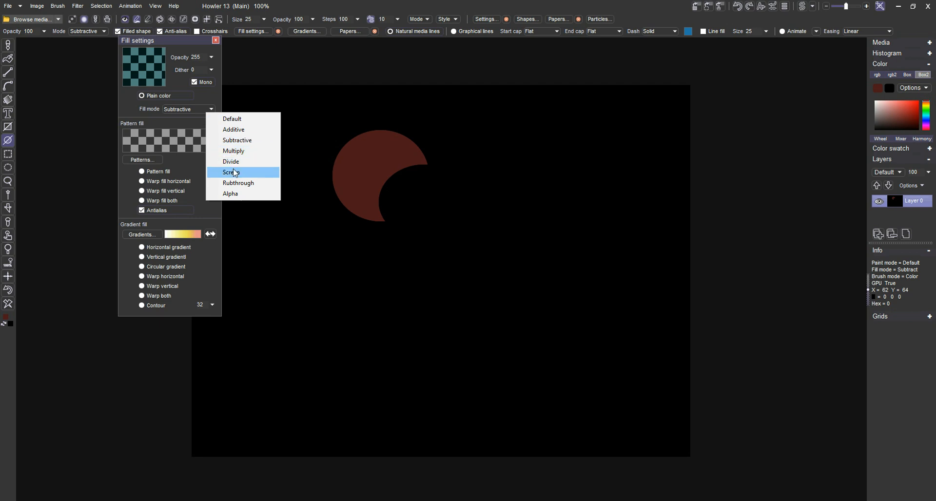
{"action": "left_click", "coordinate": [235, 173]}
{"action": "left_click_drag", "start_coordinate": [452, 244], "coordinate": [514, 311]}
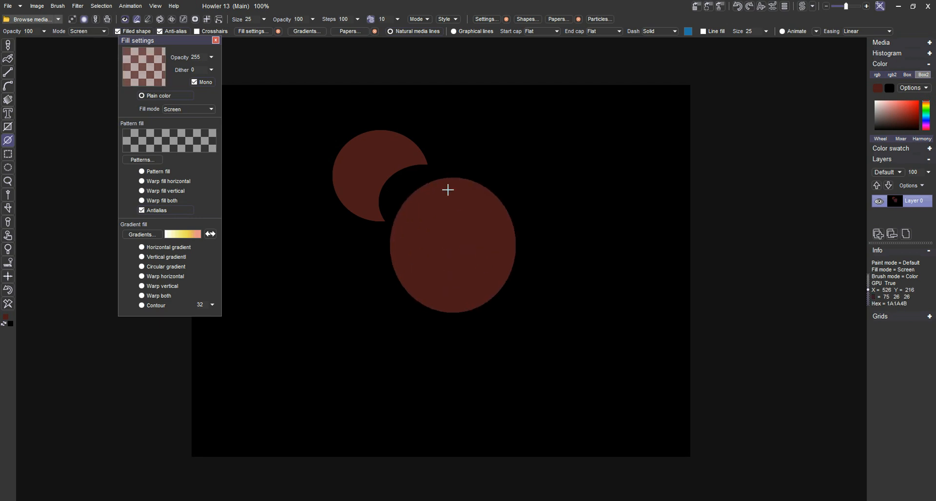
{"action": "left_click_drag", "start_coordinate": [447, 190], "coordinate": [522, 241]}
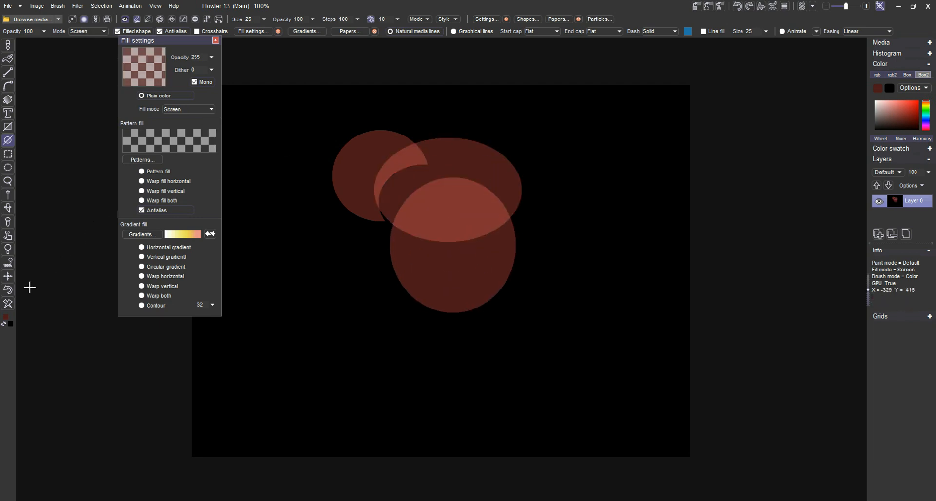
Clear the canvas and set the fill mode back to Default.
{"action": "left_click", "coordinate": [8, 304]}
{"action": "left_click", "coordinate": [184, 113]}
{"action": "left_click", "coordinate": [205, 116]}
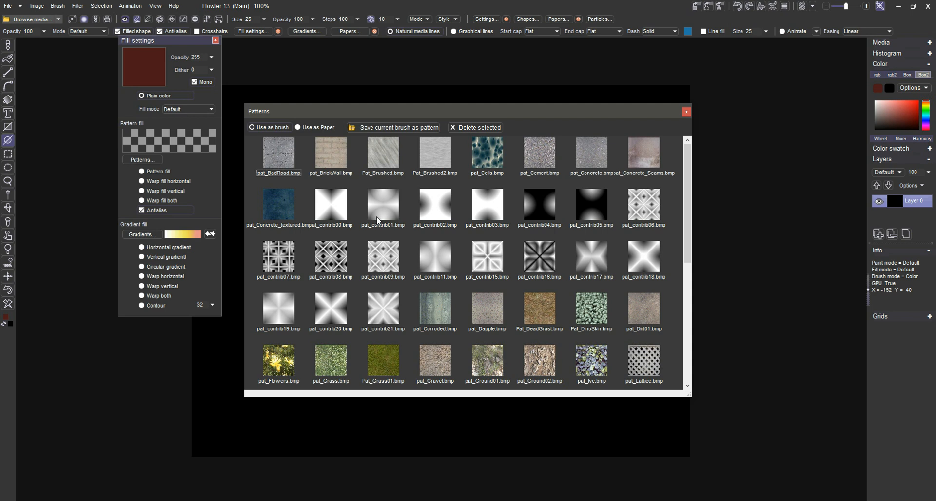
Choose the Pat_Stick01.bmp pattern for the pattern fill.
{"action": "left_click_drag", "start_coordinate": [687, 214], "coordinate": [687, 311]}
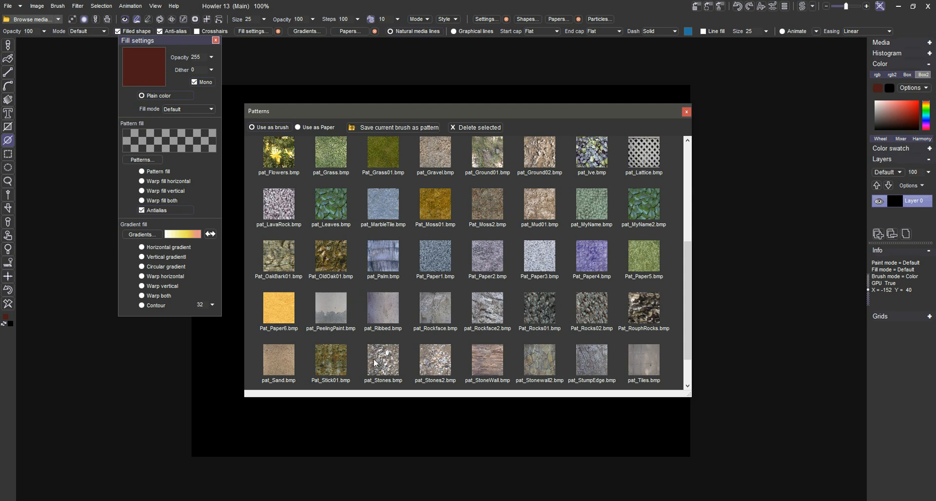
{"action": "left_click", "coordinate": [344, 347]}
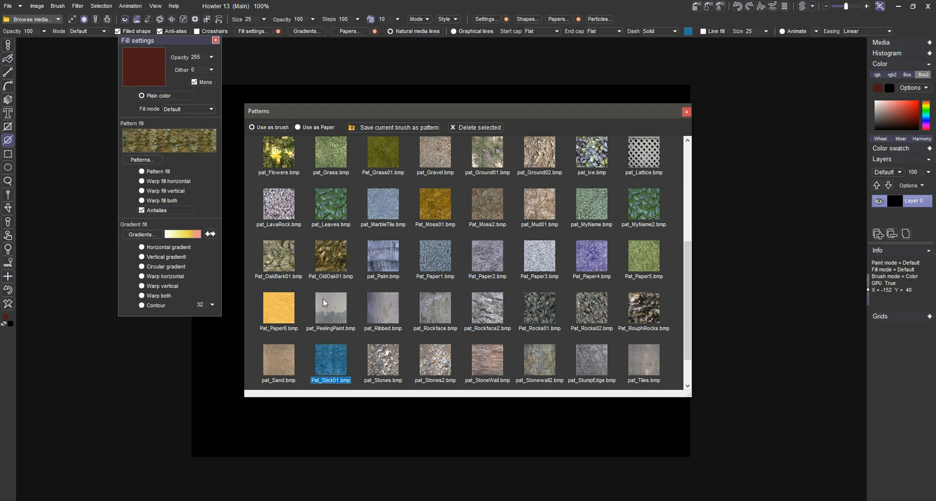
Choose the pat_Lattice.bmp pattern and, with Pattern fill, draw lattice-filled circles beside a plain one on the canvas.
{"action": "left_click", "coordinate": [636, 155]}
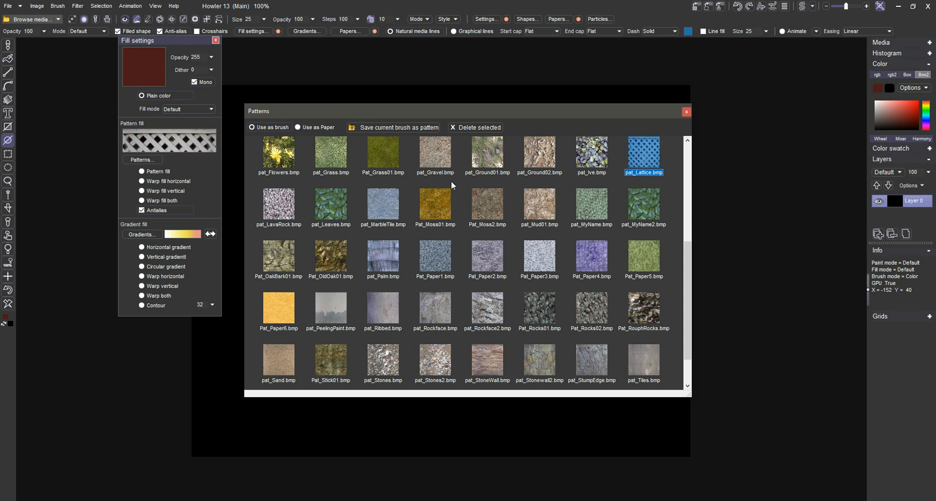
{"action": "left_click", "coordinate": [686, 113]}
{"action": "left_click_drag", "start_coordinate": [384, 209], "coordinate": [555, 379]}
{"action": "left_click", "coordinate": [161, 175]}
{"action": "left_click_drag", "start_coordinate": [578, 180], "coordinate": [618, 219]}
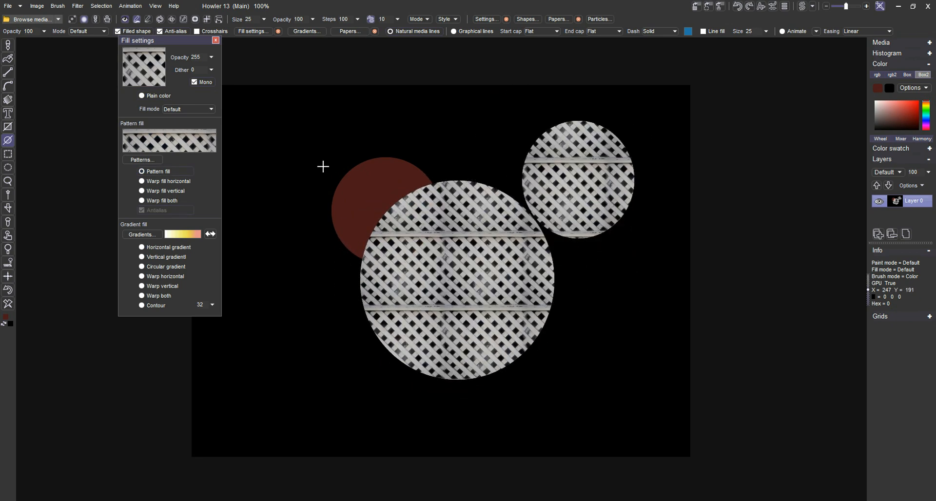
Clear the canvas and draw a circle near its centre using Warp fill horizontal.
{"action": "left_click", "coordinate": [9, 303]}
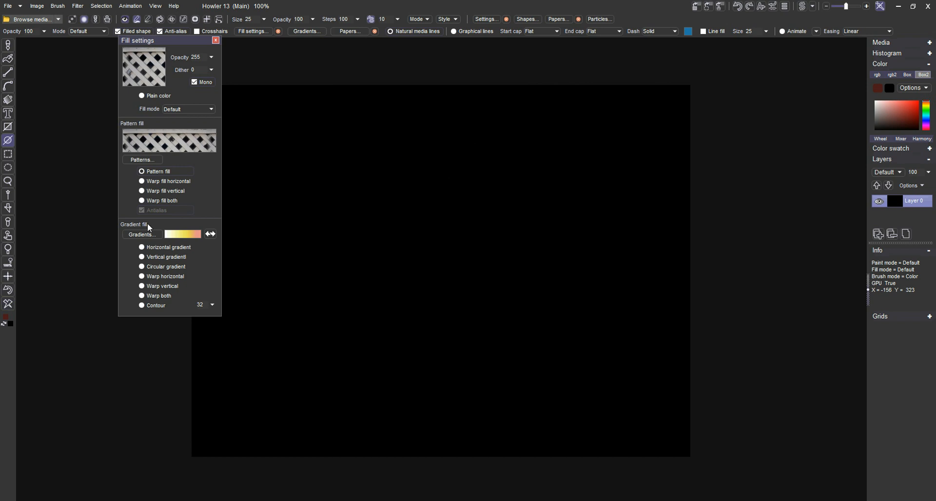
{"action": "left_click", "coordinate": [171, 181]}
{"action": "left_click_drag", "start_coordinate": [447, 262], "coordinate": [517, 329]}
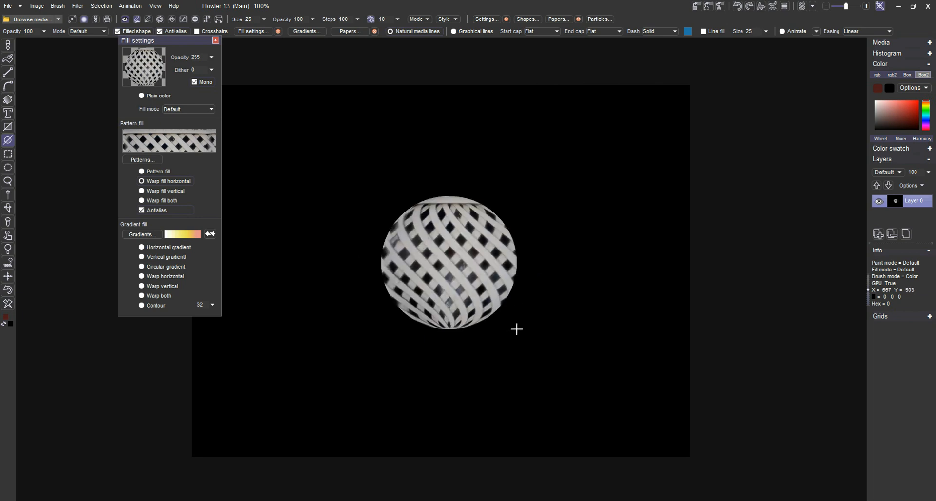
On a cleared canvas, lasso a tall shape with a pinched waist and fill it with the horizontally warped lattice pattern.
{"action": "left_click", "coordinate": [7, 303]}
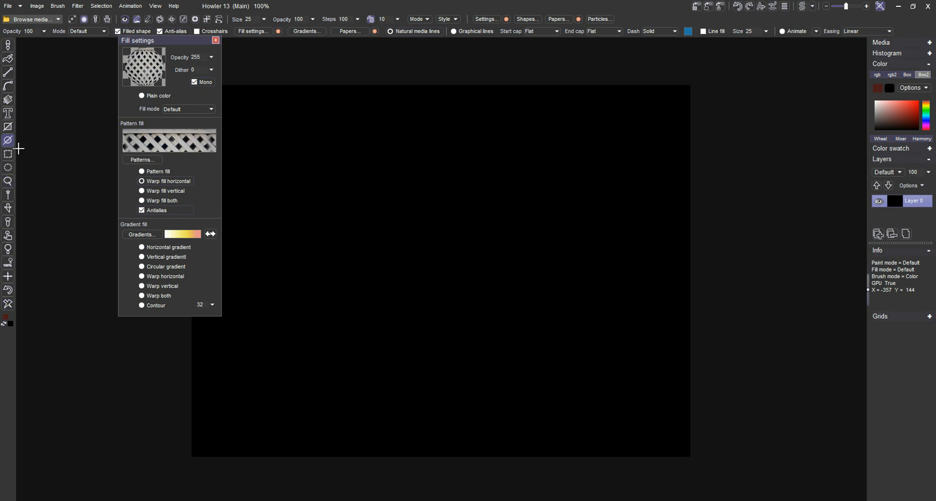
{"action": "left_click", "coordinate": [7, 182]}
{"action": "mouse_move", "coordinate": [472, 165]}
{"action": "left_mouse_down"}
{"action": "mouse_move", "coordinate": [442, 343]}
{"action": "mouse_move", "coordinate": [521, 343]}
{"action": "mouse_move", "coordinate": [488, 256]}
{"action": "mouse_move", "coordinate": [518, 207]}
{"action": "mouse_move", "coordinate": [500, 170]}
{"action": "left_mouse_up"}
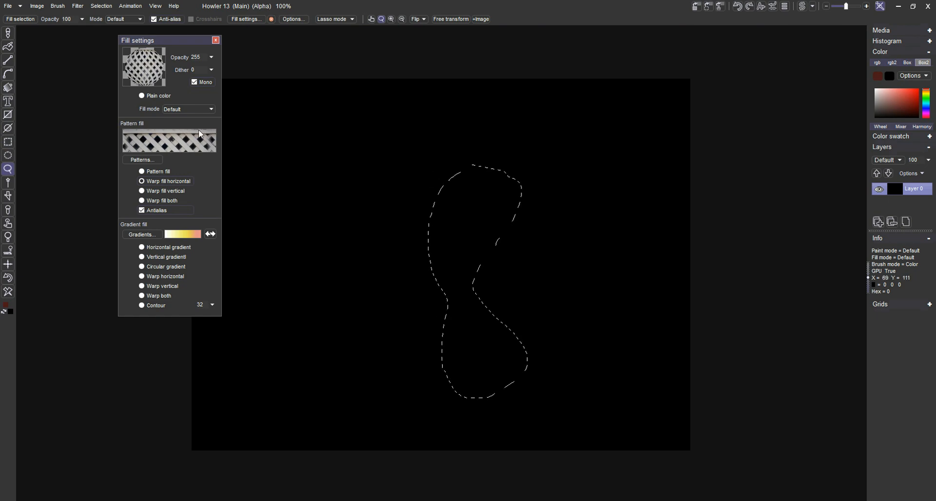
{"action": "left_click", "coordinate": [34, 23]}
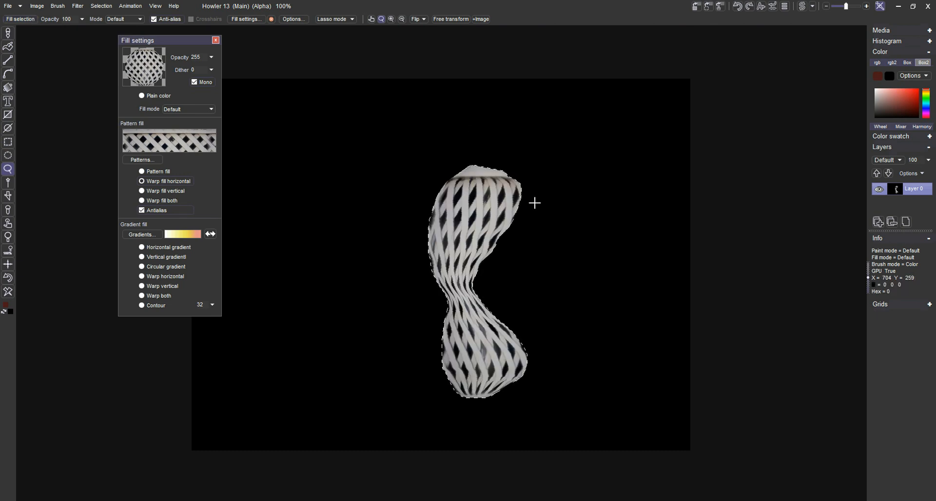
Lasso a wide two-lobed shape beside the tall one and fill it with the horizontally warped lattice.
{"action": "mouse_move", "coordinate": [339, 194]}
{"action": "left_mouse_down"}
{"action": "mouse_move", "coordinate": [307, 182]}
{"action": "mouse_move", "coordinate": [259, 240]}
{"action": "mouse_move", "coordinate": [361, 277]}
{"action": "mouse_move", "coordinate": [429, 265]}
{"action": "mouse_move", "coordinate": [399, 194]}
{"action": "mouse_move", "coordinate": [352, 194]}
{"action": "left_mouse_up"}
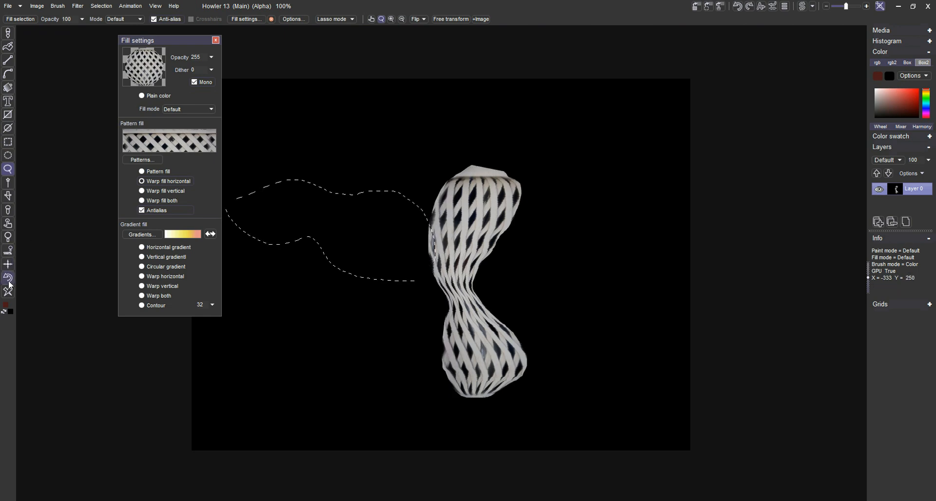
{"action": "left_click", "coordinate": [32, 19]}
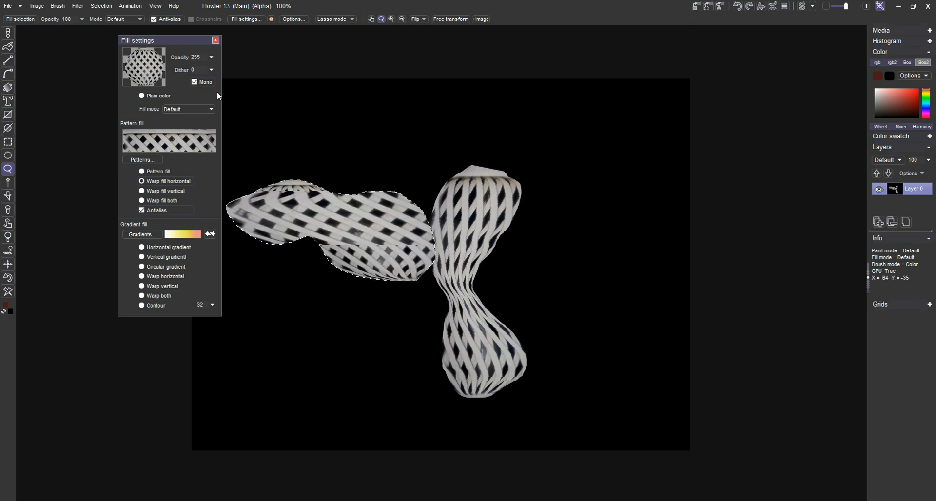
Clear the canvas and refill the wide two-lobed selection with the lattice using Warp fill both.
{"action": "left_click", "coordinate": [160, 191]}
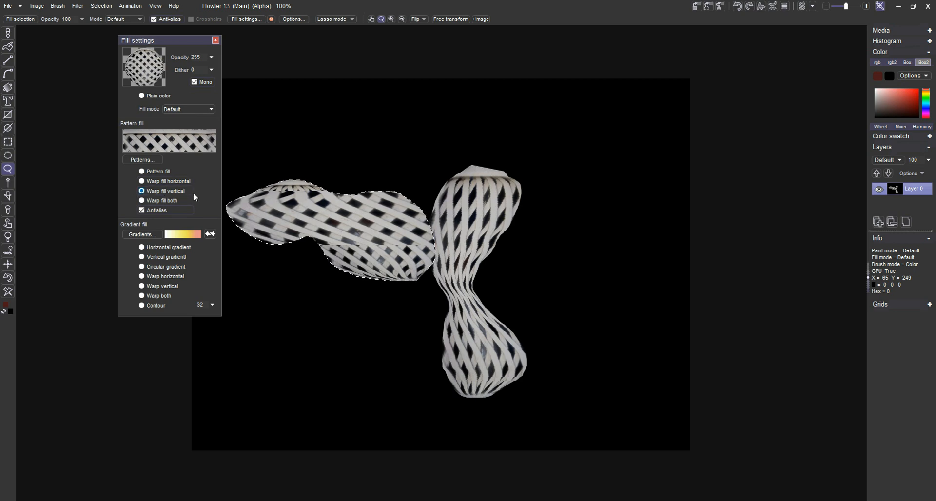
{"action": "left_click", "coordinate": [9, 294]}
{"action": "left_click", "coordinate": [162, 201]}
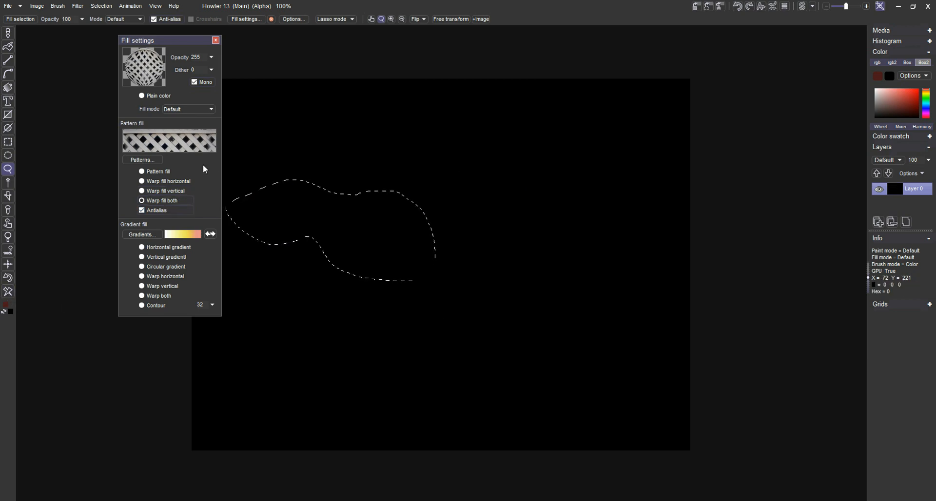
{"action": "left_click", "coordinate": [25, 19]}
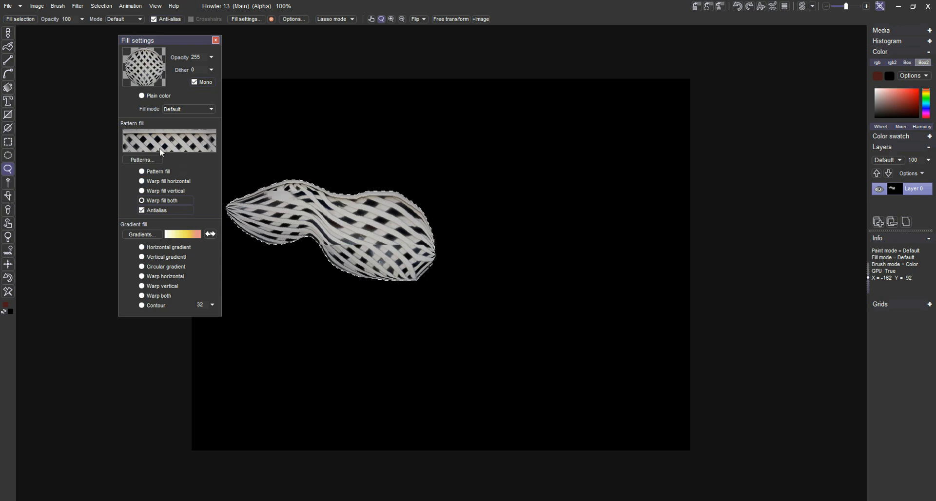
Pick the black-red-yellow-white gradient for the gradient fill, test its direction reversal and view it in the Gradient sweep editor.
{"action": "left_click", "coordinate": [149, 232]}
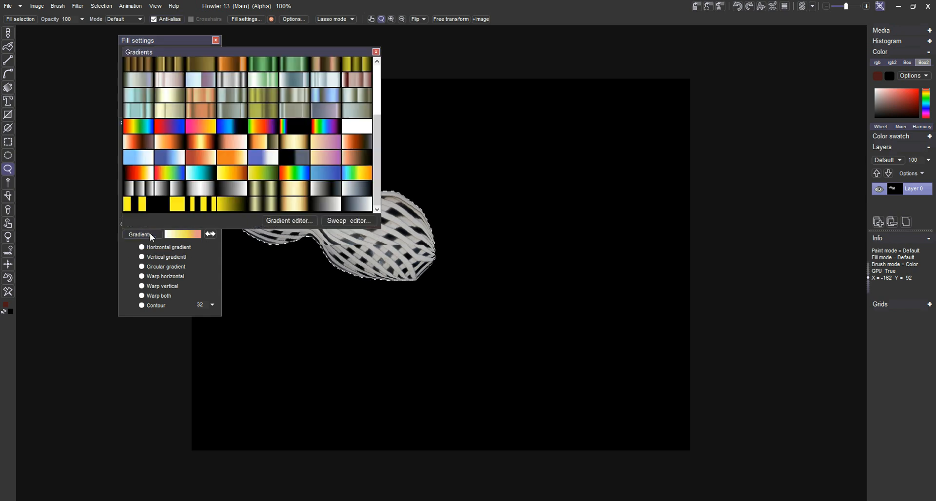
{"action": "left_click", "coordinate": [148, 180]}
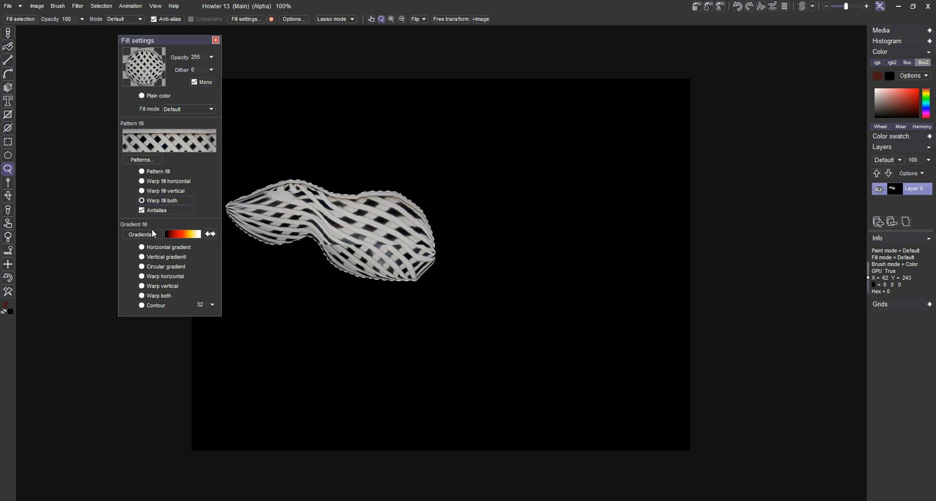
{"action": "left_click", "coordinate": [213, 235]}
{"action": "left_click", "coordinate": [213, 235]}
{"action": "left_click", "coordinate": [197, 237]}
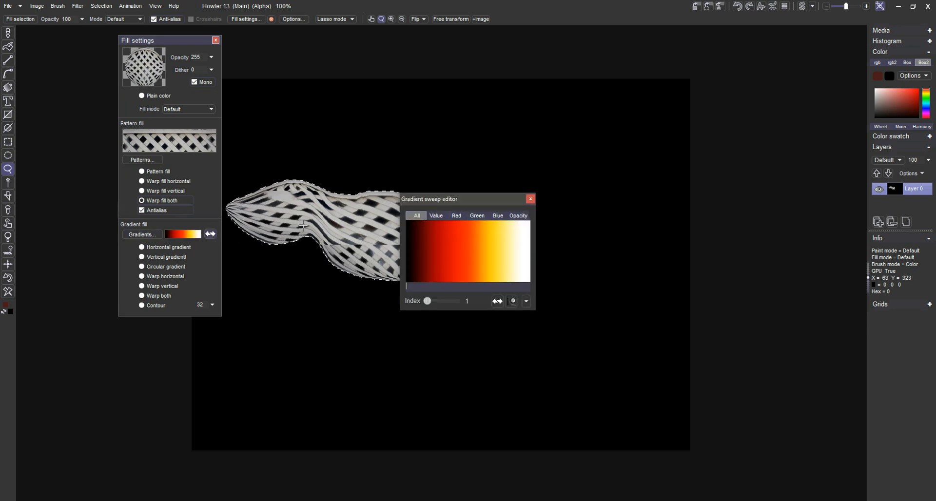
{"action": "left_click", "coordinate": [530, 200]}
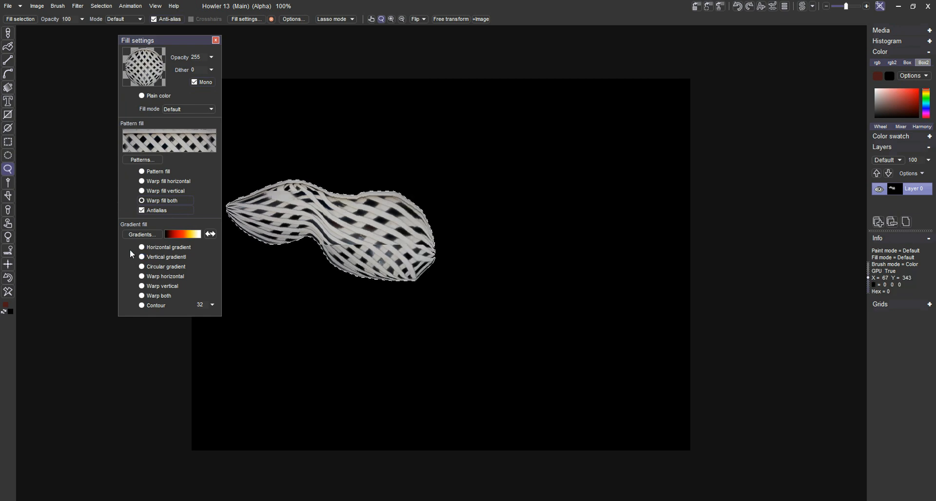
Open the Gradient editor, place it clear of the filled shape and move the yellow stop closer to the white one.
{"action": "left_click", "coordinate": [143, 234]}
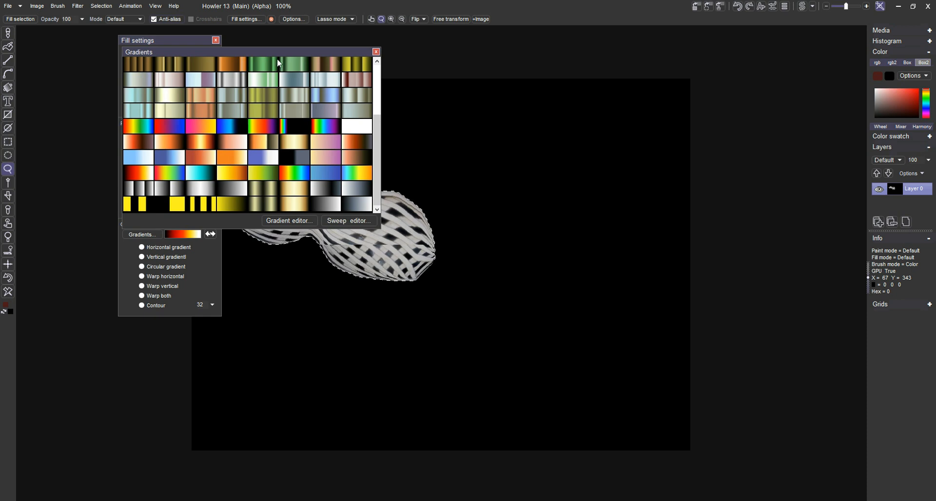
{"action": "left_click", "coordinate": [300, 220]}
{"action": "left_click_drag", "start_coordinate": [464, 165], "coordinate": [568, 120]}
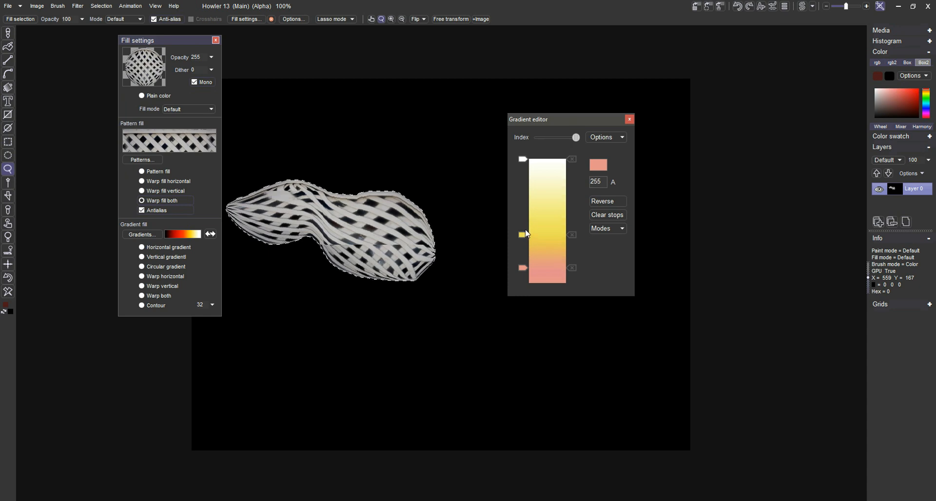
{"action": "left_click_drag", "start_coordinate": [526, 237], "coordinate": [526, 210]}
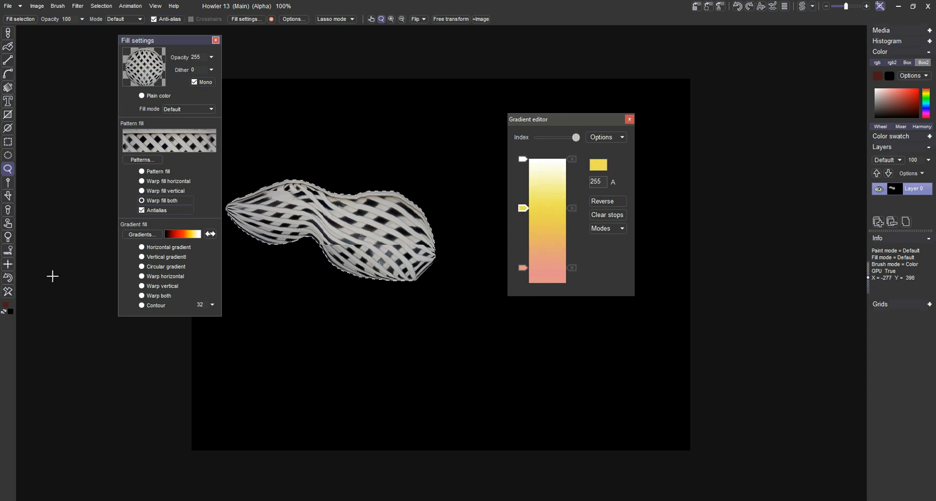
Clear the canvas and fill the two-lobed selection using the Horizontal gradient fill type.
{"action": "left_click", "coordinate": [8, 293]}
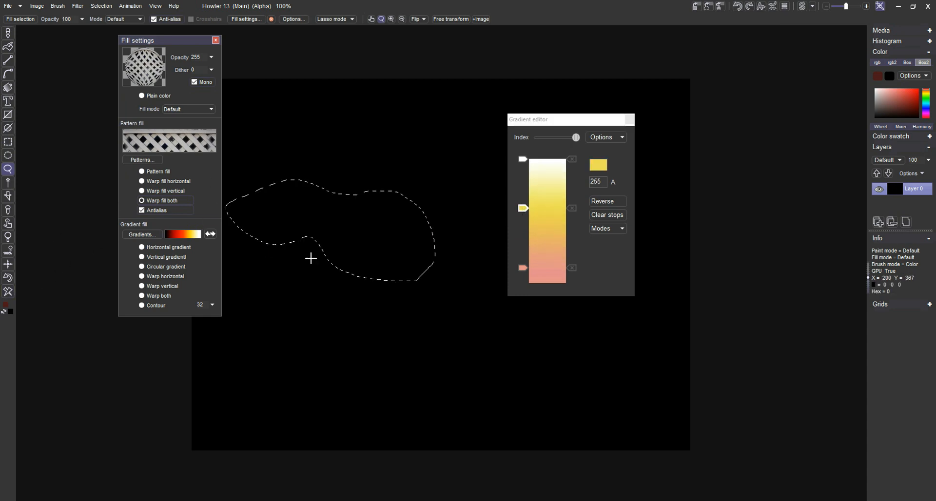
{"action": "left_click", "coordinate": [162, 248]}
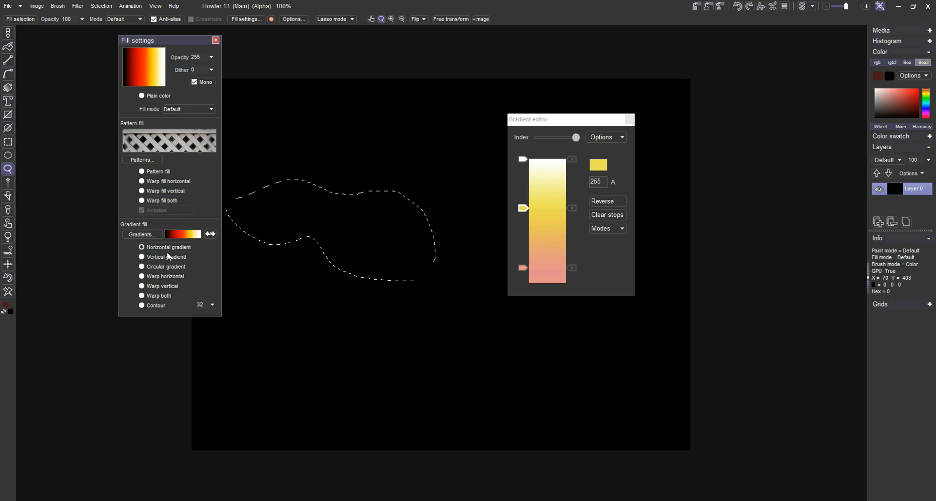
{"action": "left_click", "coordinate": [20, 19]}
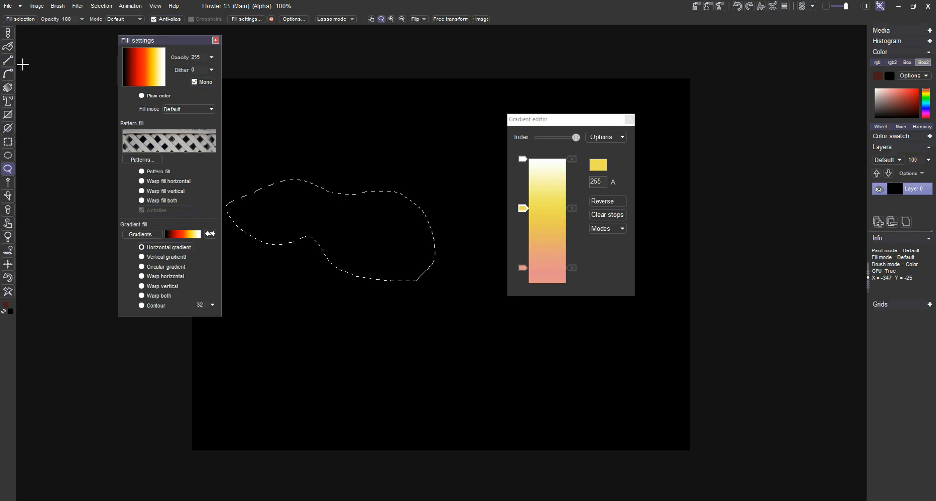
Apply an adjustable dark red to black gradient from the selection's narrow end to its wide end.
{"action": "left_click", "coordinate": [9, 89]}
{"action": "left_click", "coordinate": [9, 88]}
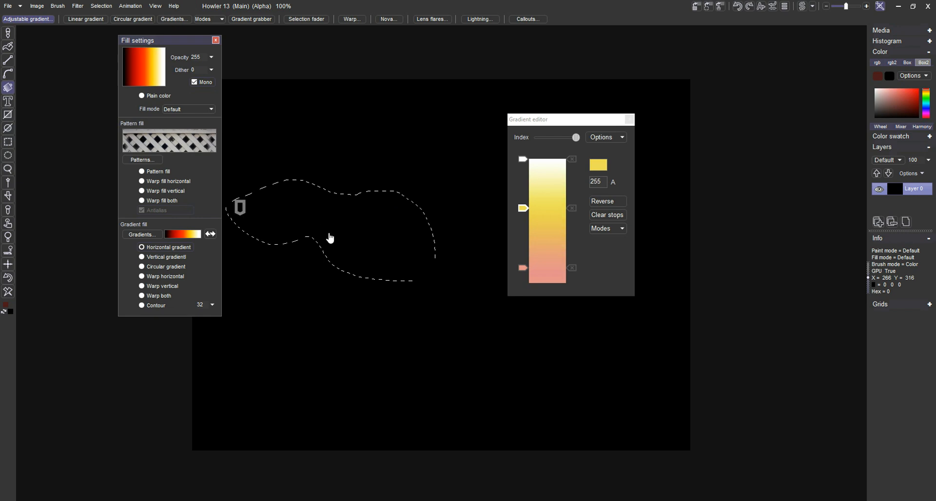
{"action": "left_click_drag", "start_coordinate": [241, 215], "coordinate": [278, 201]}
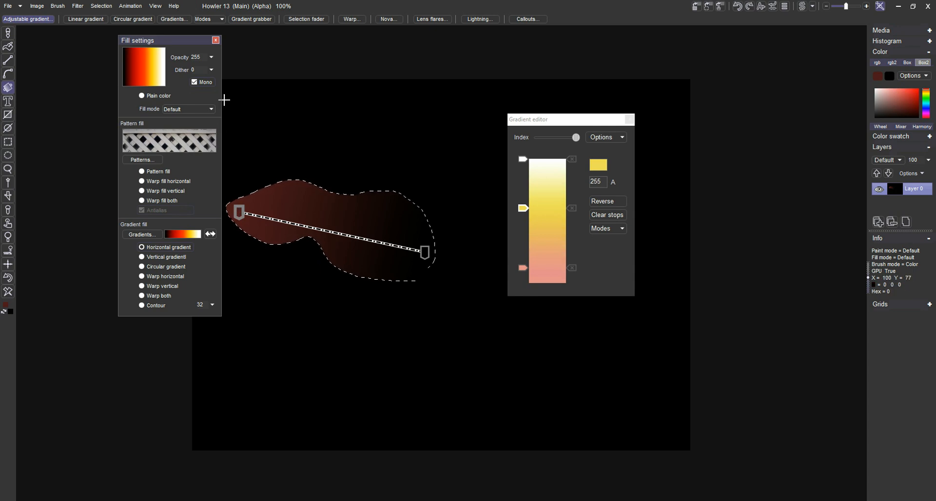
Apply a linear black-red-yellow-white gradient across the selection from its narrow end to its wide end.
{"action": "left_click", "coordinate": [97, 19]}
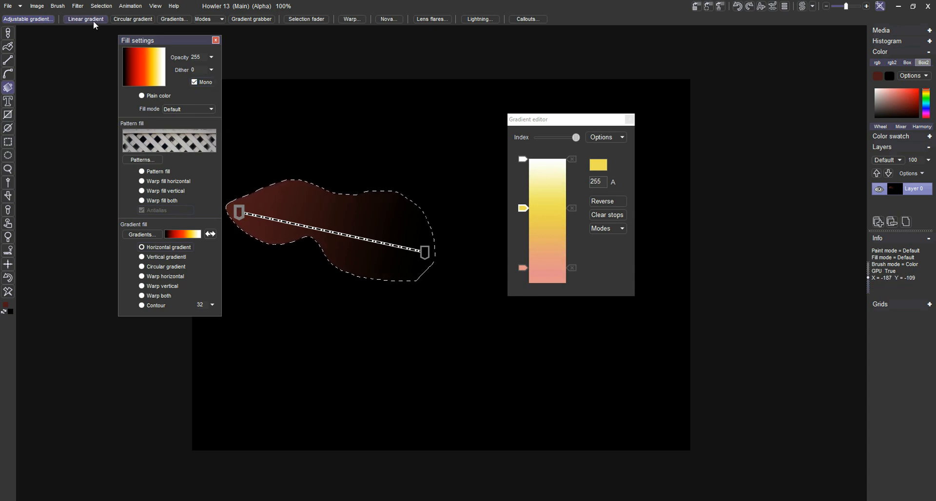
{"action": "left_click_drag", "start_coordinate": [232, 204], "coordinate": [359, 229]}
{"action": "left_click_drag", "start_coordinate": [409, 257], "coordinate": [409, 257]}
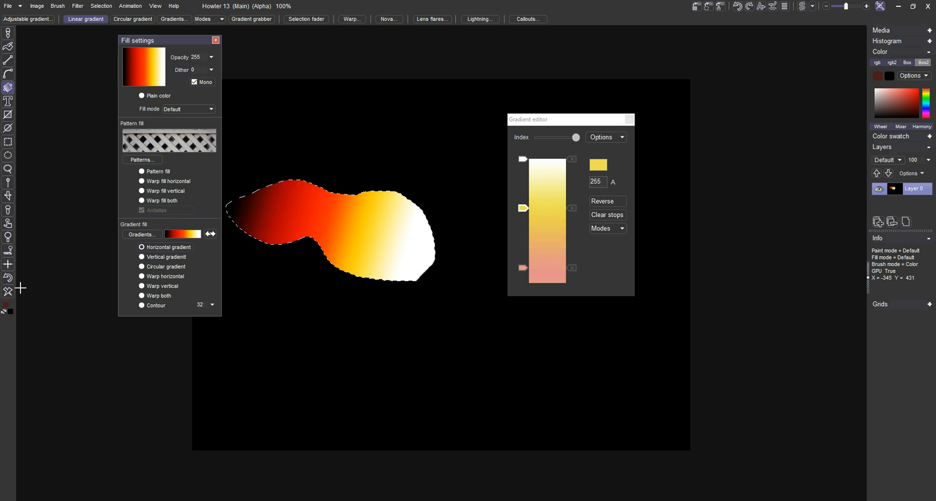
Remove the linear gradient and fill the lasso selection with the Vertical gradient type.
{"action": "key", "text": "ctrl+z"}
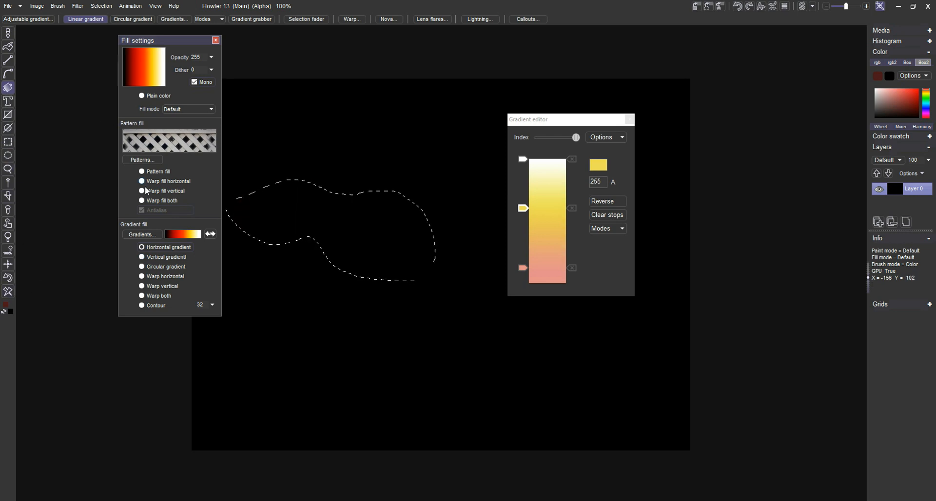
{"action": "left_click", "coordinate": [156, 255]}
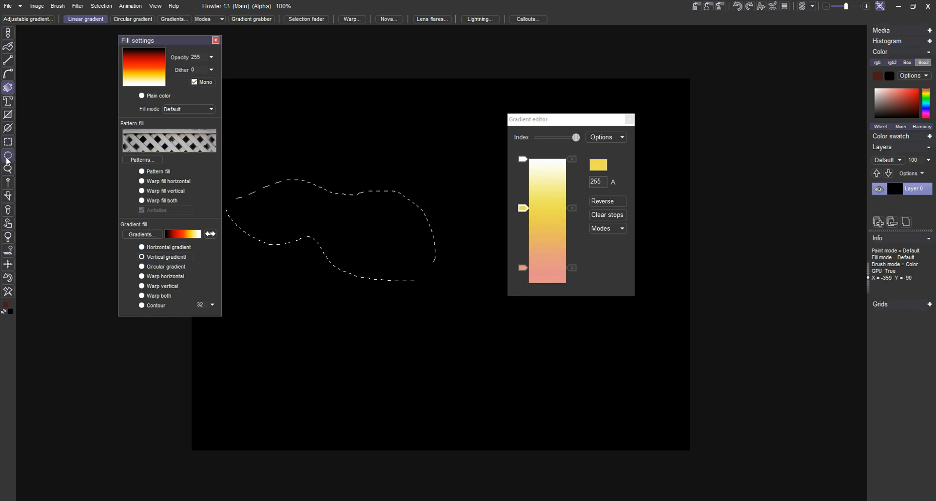
{"action": "left_click", "coordinate": [7, 171]}
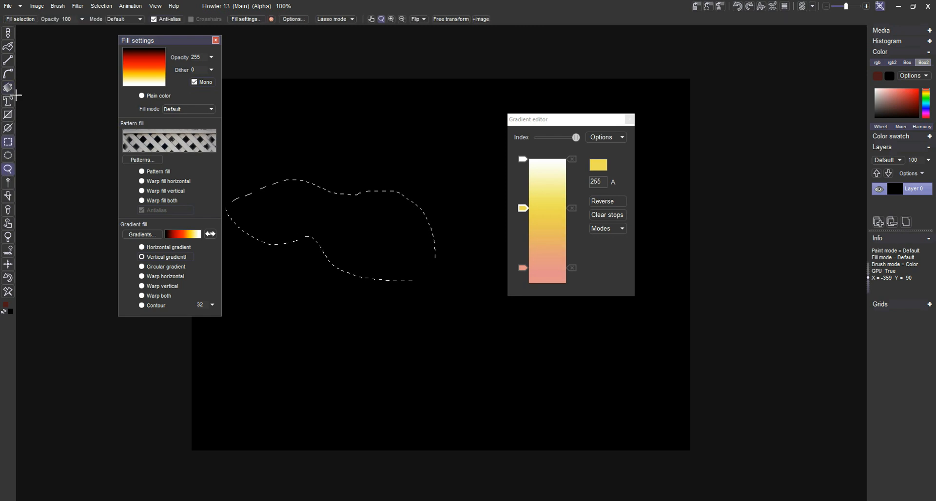
{"action": "left_click", "coordinate": [29, 21]}
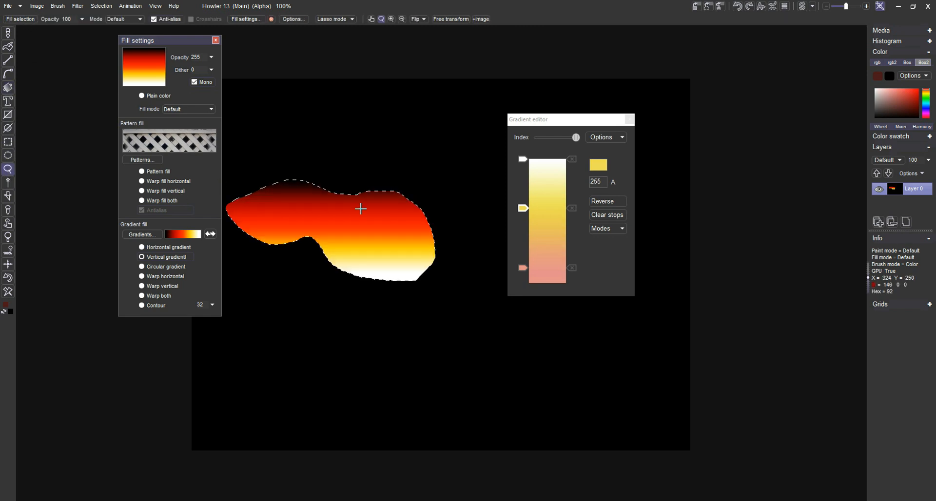
Refill the selection with the Circular gradient type, centred in its narrower lobe.
{"action": "left_click", "coordinate": [170, 268]}
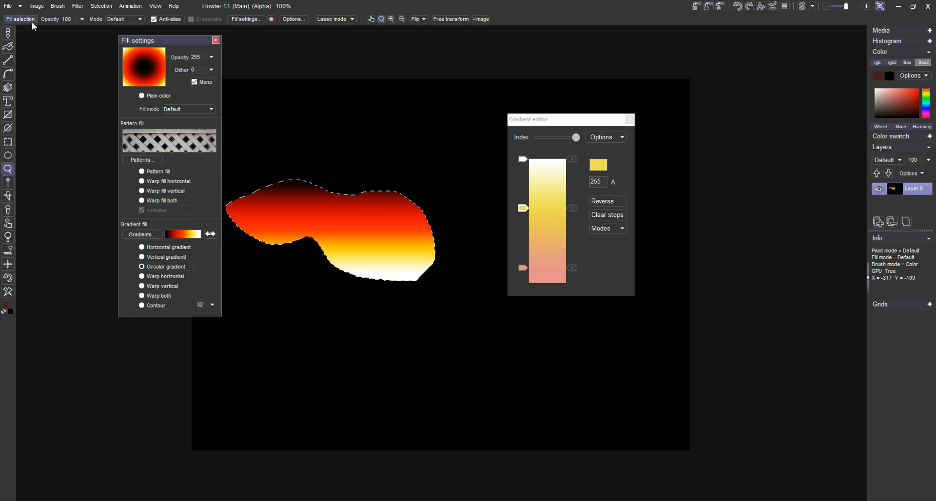
{"action": "left_click", "coordinate": [258, 197]}
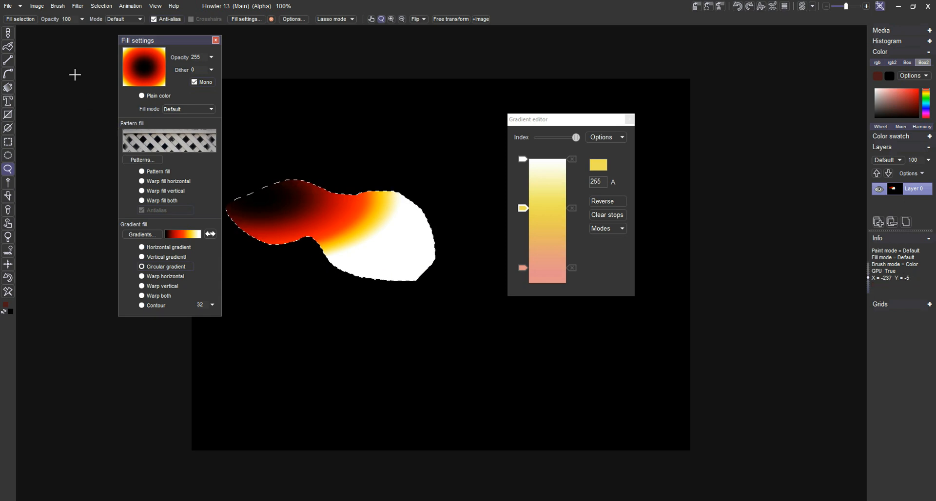
Reverse the gradient and refill the cleared selection with the circular gradient, centred in the narrower lobe.
{"action": "left_click", "coordinate": [210, 234]}
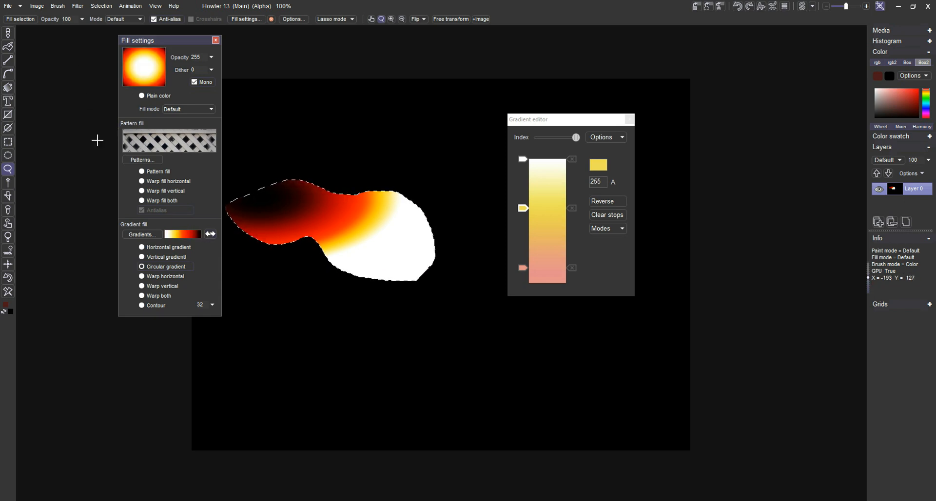
{"action": "left_click", "coordinate": [7, 292]}
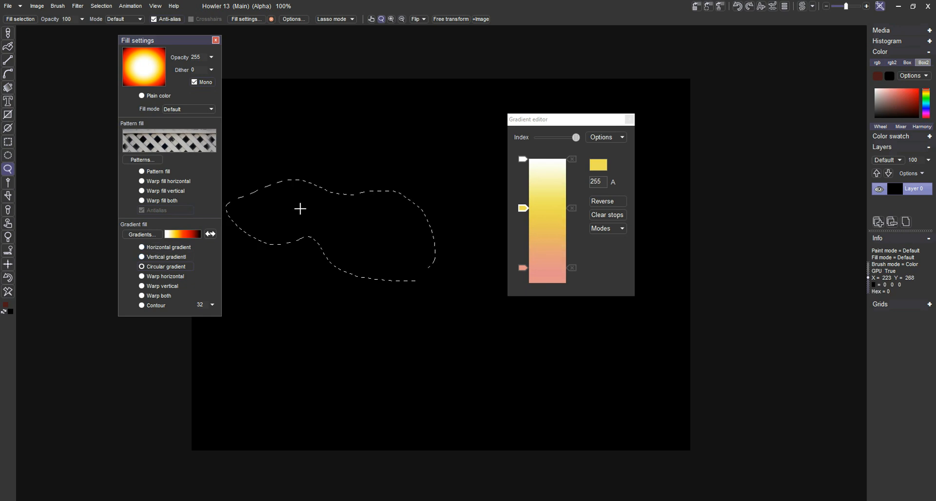
{"action": "left_click_drag", "start_coordinate": [417, 276], "coordinate": [416, 275]}
{"action": "left_click", "coordinate": [28, 20]}
{"action": "mouse_move", "coordinate": [282, 198]}
{"action": "left_mouse_down"}
{"action": "mouse_move", "coordinate": [247, 236]}
{"action": "mouse_move", "coordinate": [293, 186]}
{"action": "mouse_move", "coordinate": [420, 205]}
{"action": "left_mouse_up"}
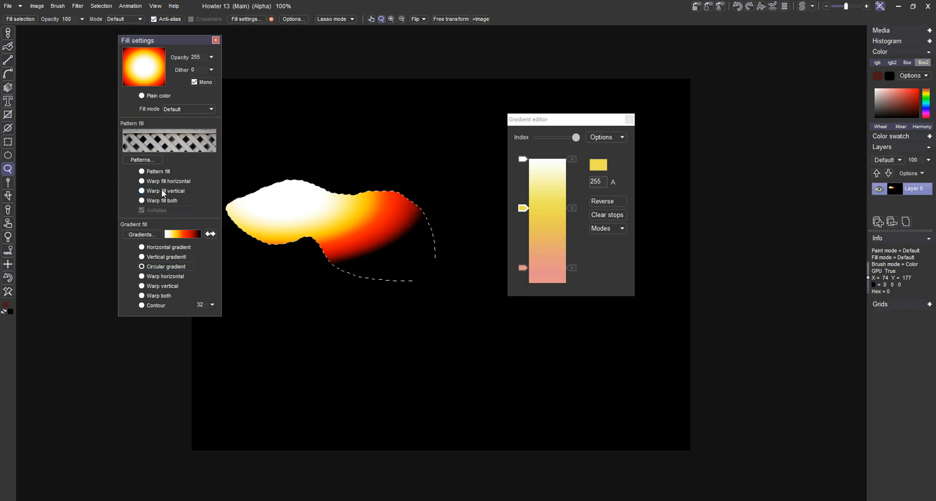
Drop the lasso selection and draw a filled ellipse with the circular gradient, centred in the ellipse's upper-left area.
{"action": "left_click", "coordinate": [7, 129]}
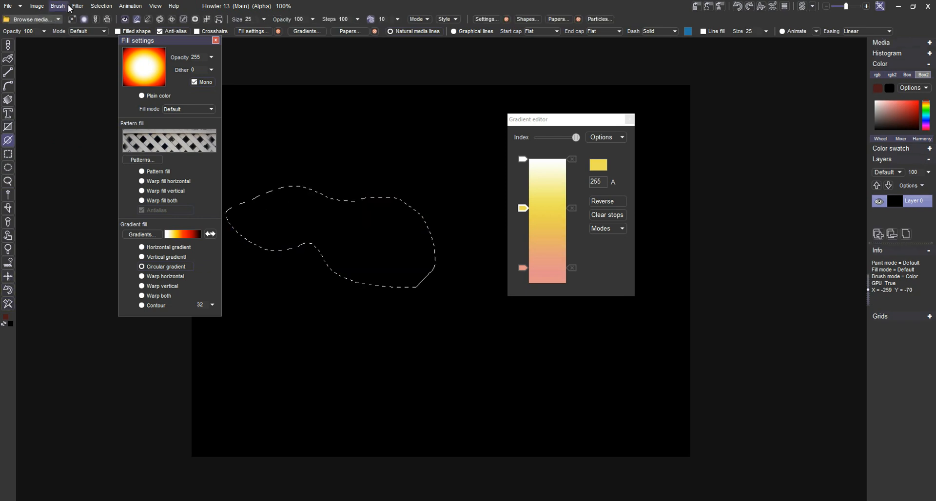
{"action": "left_click", "coordinate": [102, 6]}
{"action": "left_click", "coordinate": [109, 18]}
{"action": "mouse_move", "coordinate": [353, 229]}
{"action": "left_mouse_down"}
{"action": "mouse_move", "coordinate": [437, 284]}
{"action": "mouse_move", "coordinate": [395, 267]}
{"action": "left_mouse_up"}
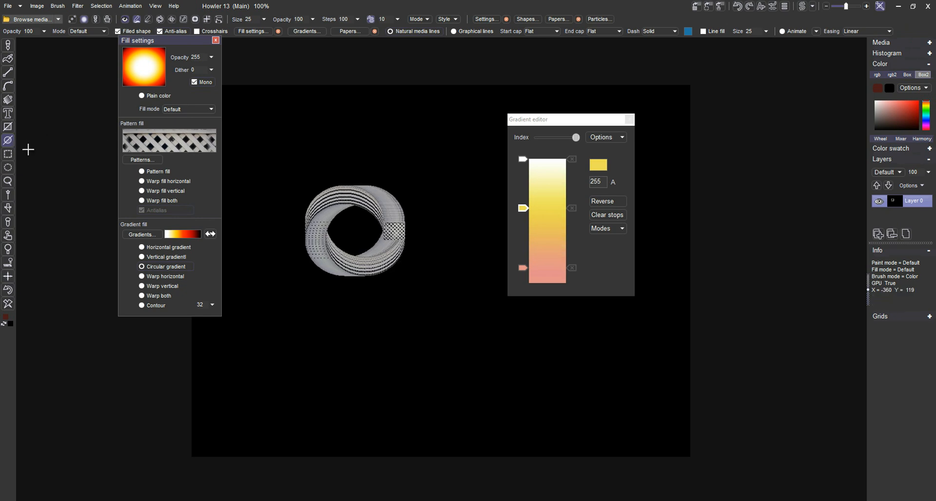
{"action": "left_click", "coordinate": [8, 304]}
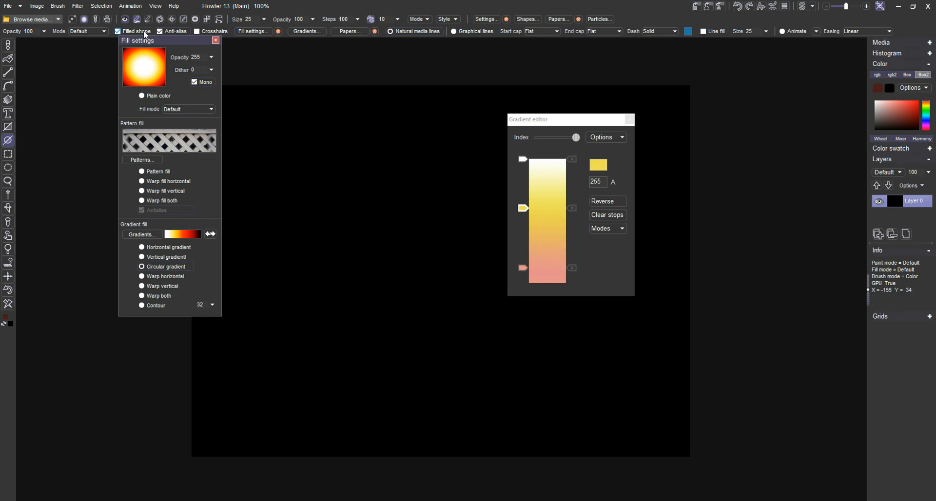
{"action": "left_click_drag", "start_coordinate": [397, 268], "coordinate": [489, 341]}
{"action": "left_click", "coordinate": [351, 234]}
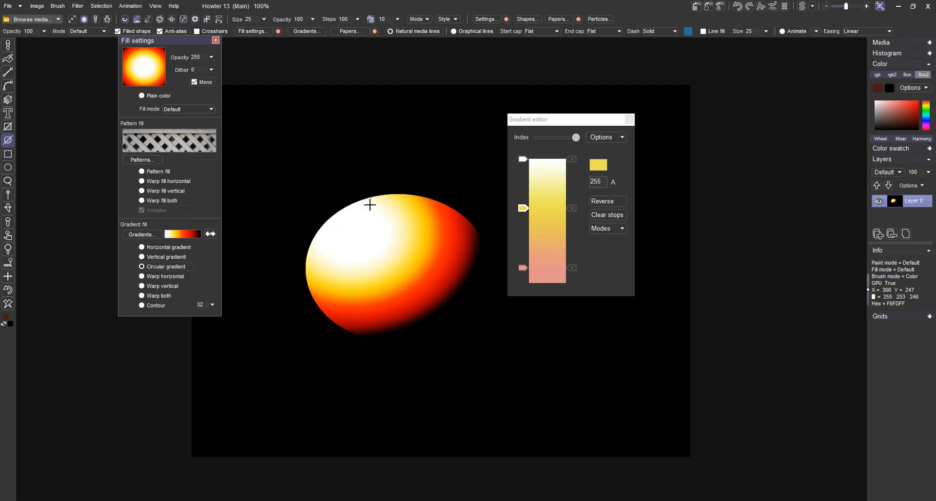
Clear the canvas, lasso a tall bean-shaped area and fill it with the Warp horizontal gradient.
{"action": "left_click", "coordinate": [7, 305]}
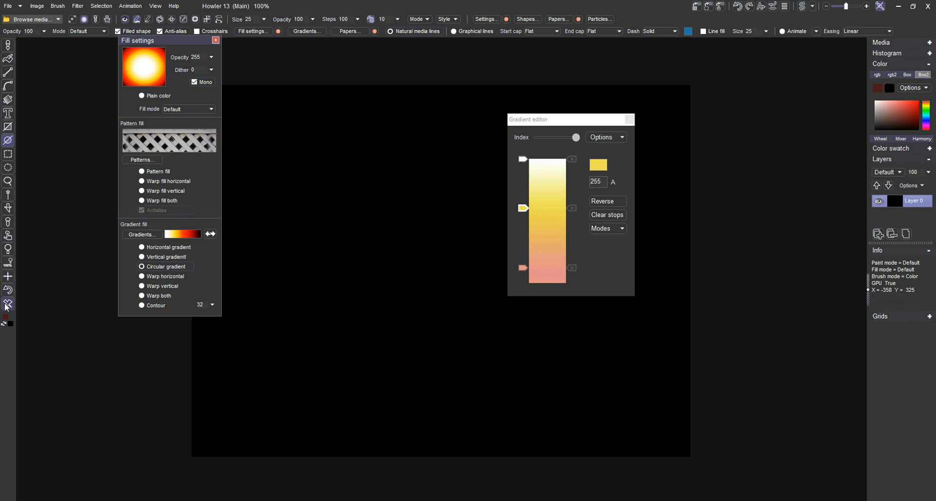
{"action": "left_click", "coordinate": [8, 181]}
{"action": "mouse_move", "coordinate": [359, 190]}
{"action": "left_mouse_down"}
{"action": "mouse_move", "coordinate": [294, 280]}
{"action": "mouse_move", "coordinate": [419, 355]}
{"action": "mouse_move", "coordinate": [389, 184]}
{"action": "left_mouse_up"}
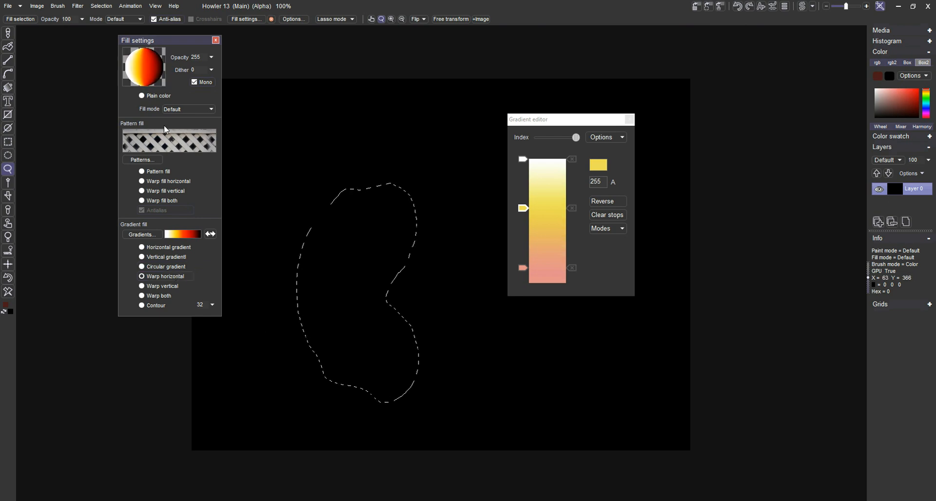
{"action": "left_click", "coordinate": [24, 20]}
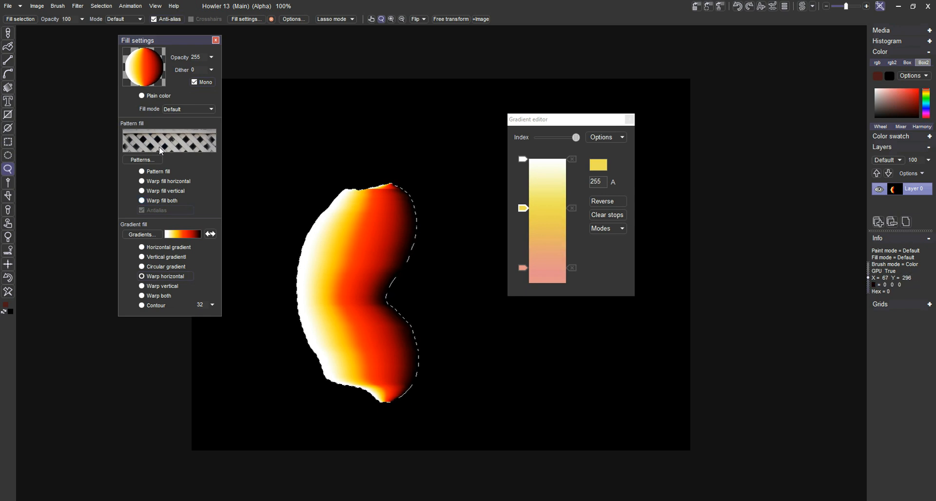
Refill the bean-shaped selection with the Warp vertical gradient and with the Warp both gradient.
{"action": "left_click", "coordinate": [167, 283]}
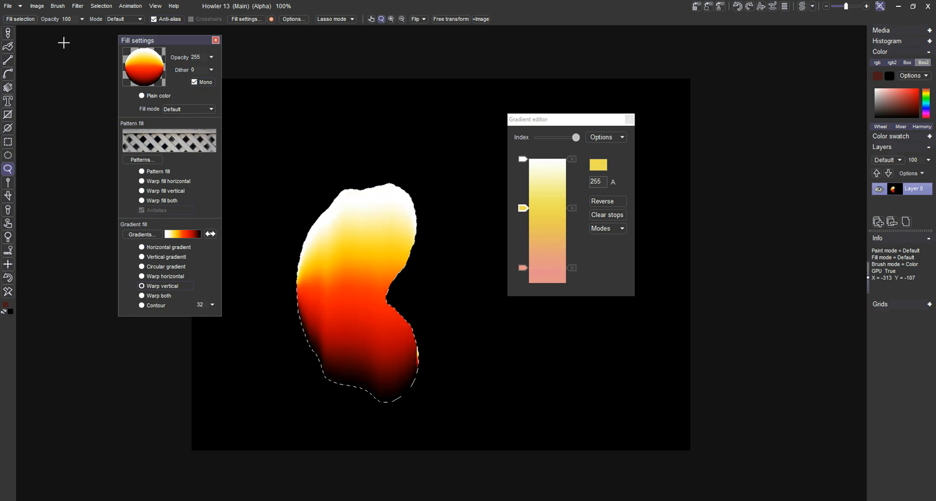
{"action": "left_click", "coordinate": [161, 296]}
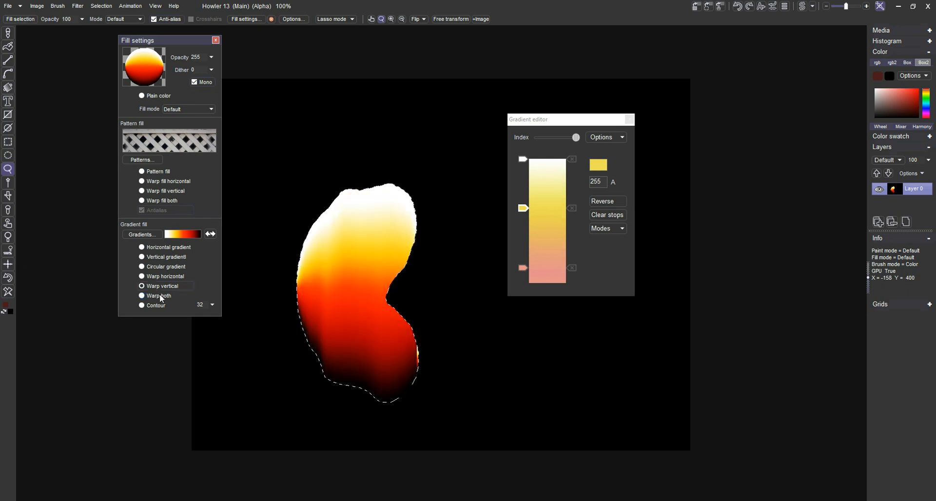
{"action": "left_click", "coordinate": [20, 19]}
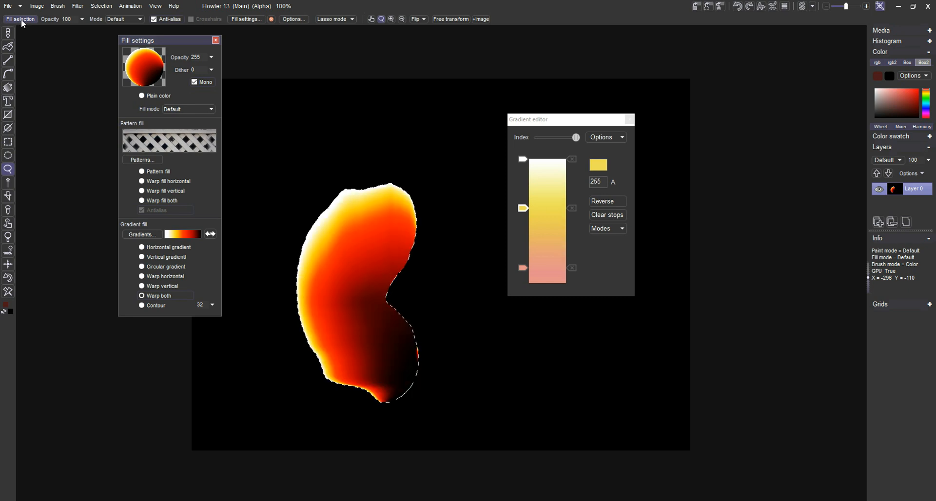
Clear the canvas, remove the lasso selection and close the gradient editor.
{"action": "left_click", "coordinate": [11, 294]}
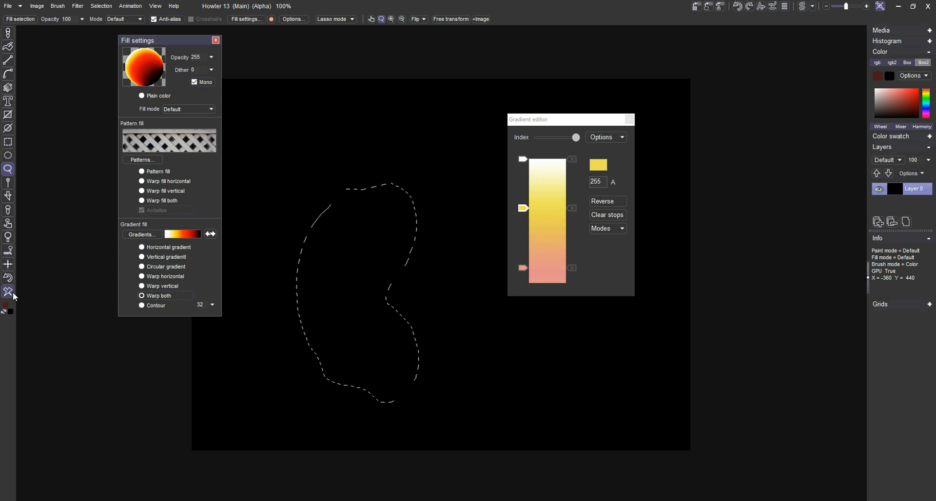
{"action": "left_click", "coordinate": [105, 10]}
{"action": "left_click", "coordinate": [117, 18]}
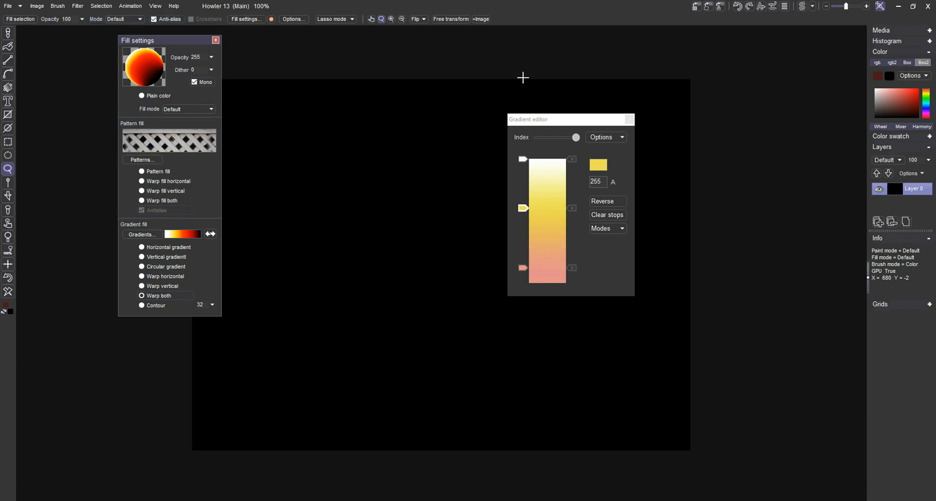
{"action": "left_click", "coordinate": [629, 119]}
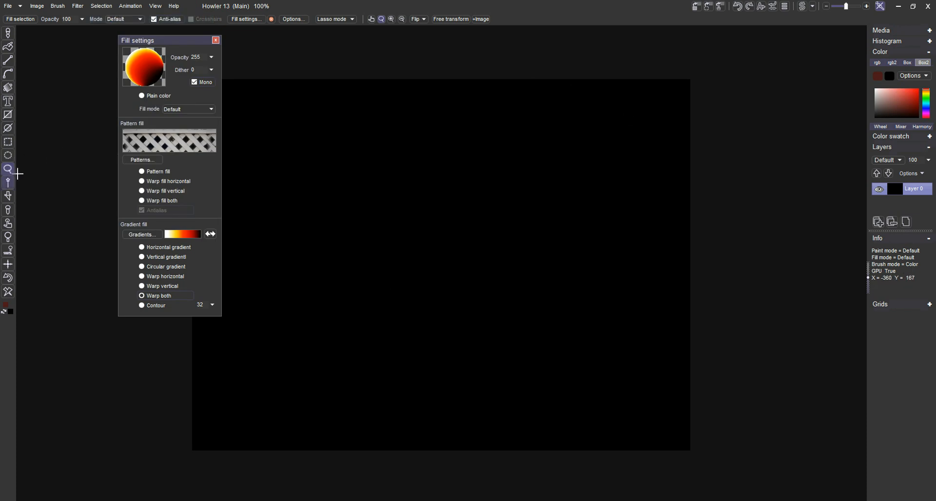
Draw a closed curve through four points and adjust it into a rounded diamond in the middle of the canvas.
{"action": "left_click", "coordinate": [8, 74]}
{"action": "left_click", "coordinate": [374, 252]}
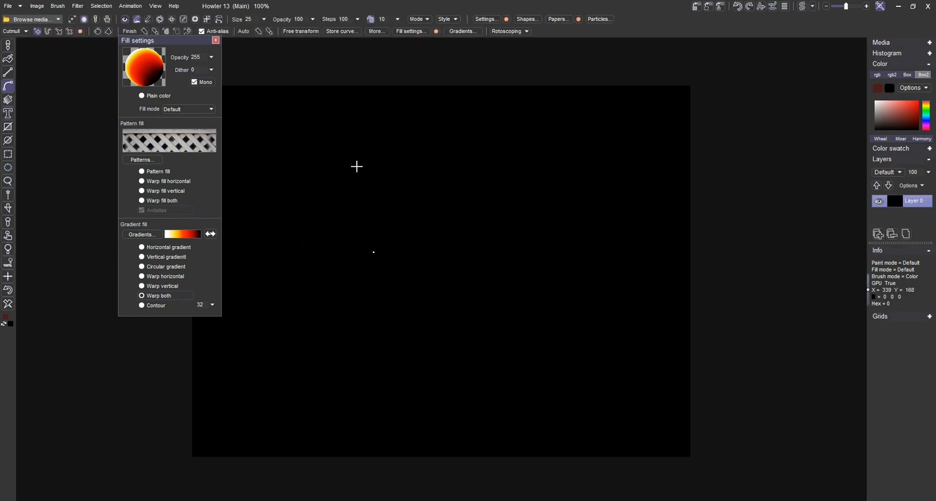
{"action": "left_click", "coordinate": [402, 130]}
{"action": "left_click", "coordinate": [619, 211]}
{"action": "left_click", "coordinate": [522, 353]}
{"action": "left_click", "coordinate": [374, 252]}
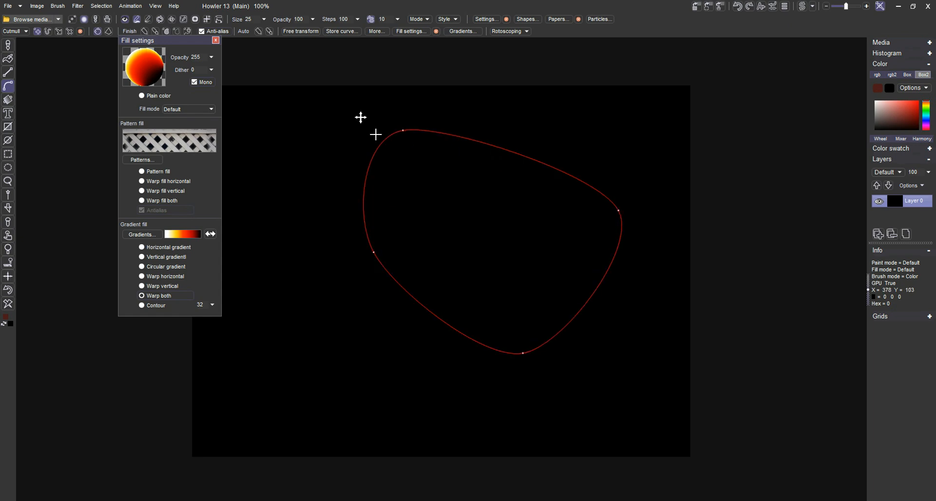
{"action": "left_click_drag", "start_coordinate": [360, 118], "coordinate": [413, 156]}
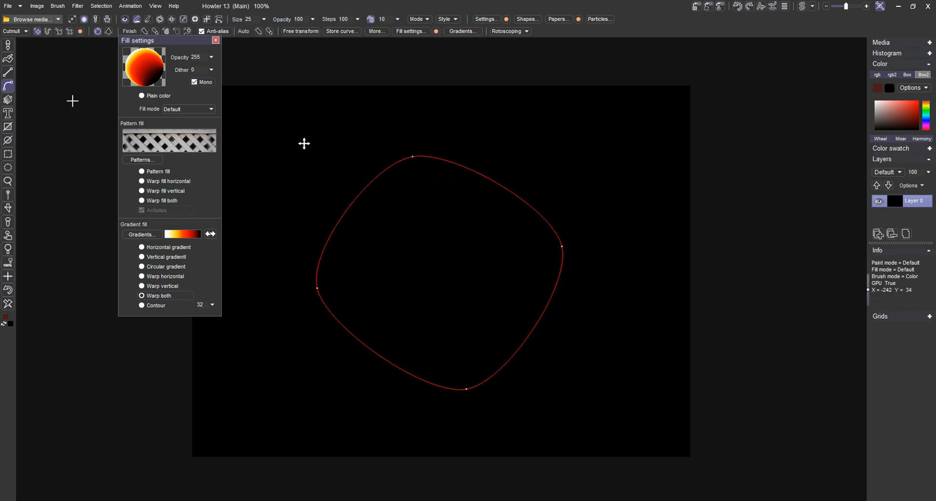
Switch the curve type to Bspline and reshape it into a rounded triangle by moving its four control points.
{"action": "left_click", "coordinate": [15, 32]}
{"action": "left_click", "coordinate": [24, 50]}
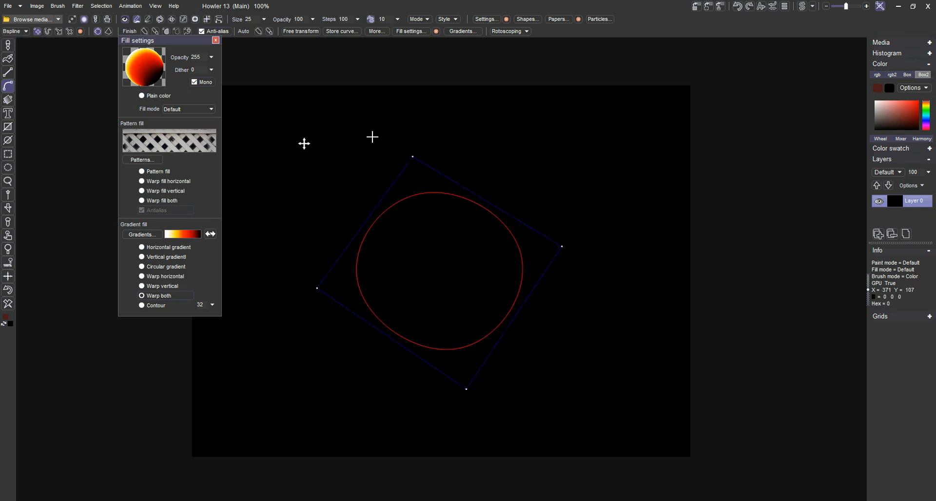
{"action": "left_click_drag", "start_coordinate": [411, 157], "coordinate": [429, 166]}
{"action": "left_click_drag", "start_coordinate": [562, 247], "coordinate": [580, 223]}
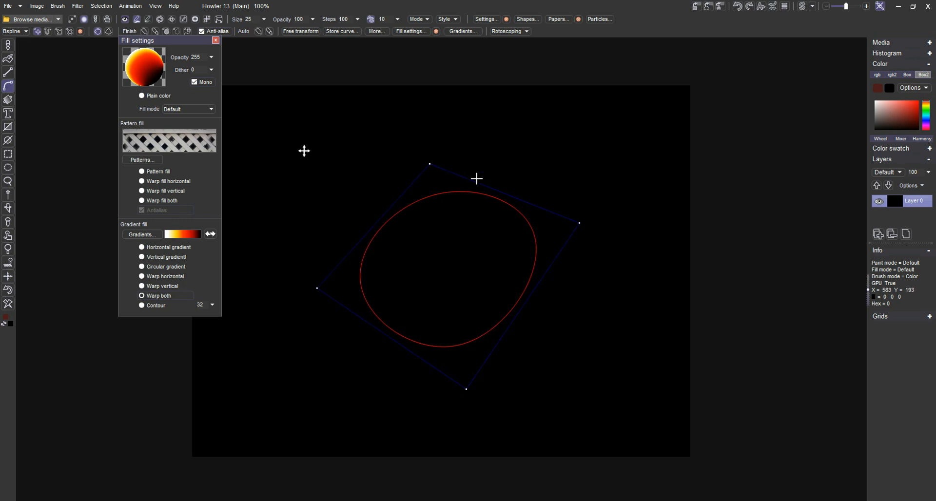
{"action": "left_click_drag", "start_coordinate": [431, 165], "coordinate": [327, 209]}
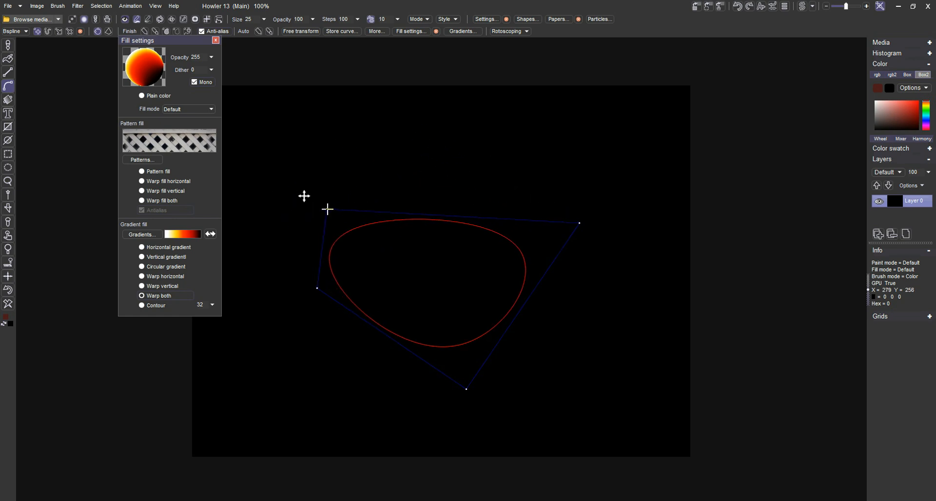
{"action": "left_click_drag", "start_coordinate": [317, 288], "coordinate": [394, 382]}
{"action": "left_click_drag", "start_coordinate": [466, 389], "coordinate": [463, 411]}
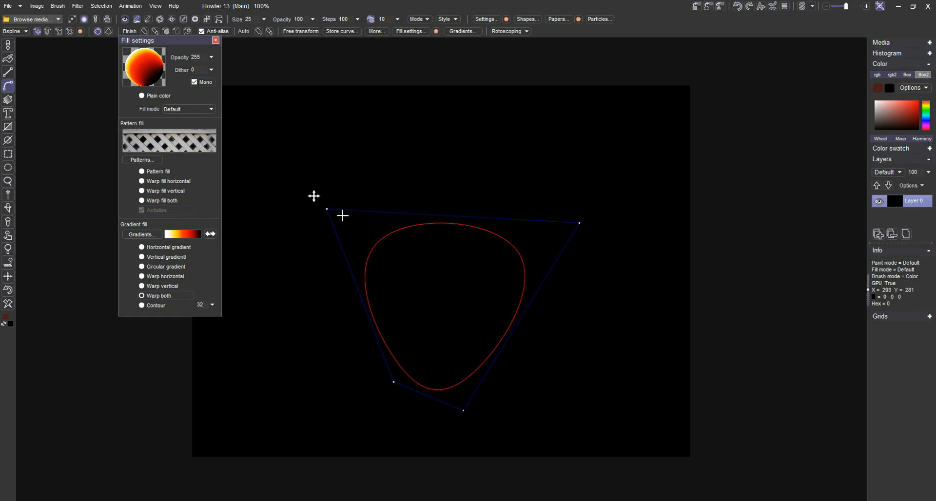
Insert control points to pull the curve's left side inward and shape its upper edge, deleting the surplus inner point.
{"action": "left_click_drag", "start_coordinate": [393, 380], "coordinate": [346, 379]}
{"action": "left_click_drag", "start_coordinate": [348, 316], "coordinate": [465, 318]}
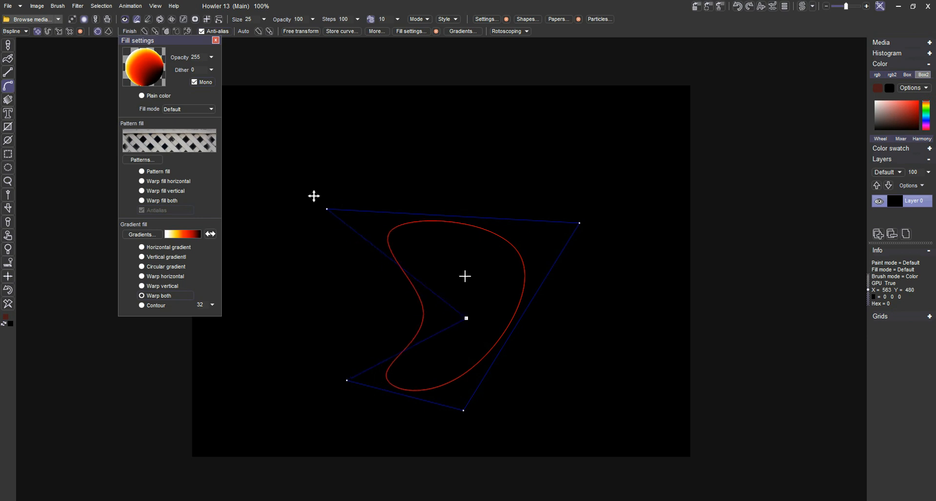
{"action": "left_click_drag", "start_coordinate": [462, 226], "coordinate": [458, 323]}
{"action": "left_click_drag", "start_coordinate": [412, 270], "coordinate": [441, 216]}
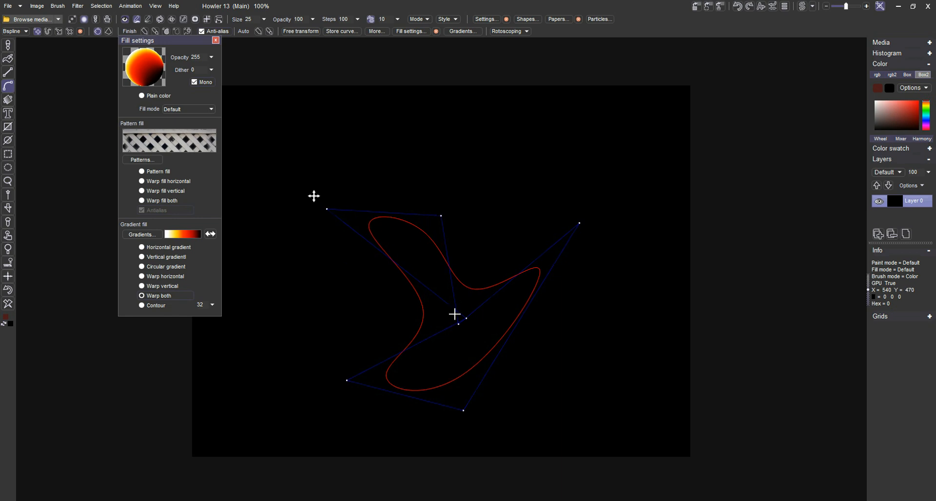
{"action": "right_click", "coordinate": [462, 323]}
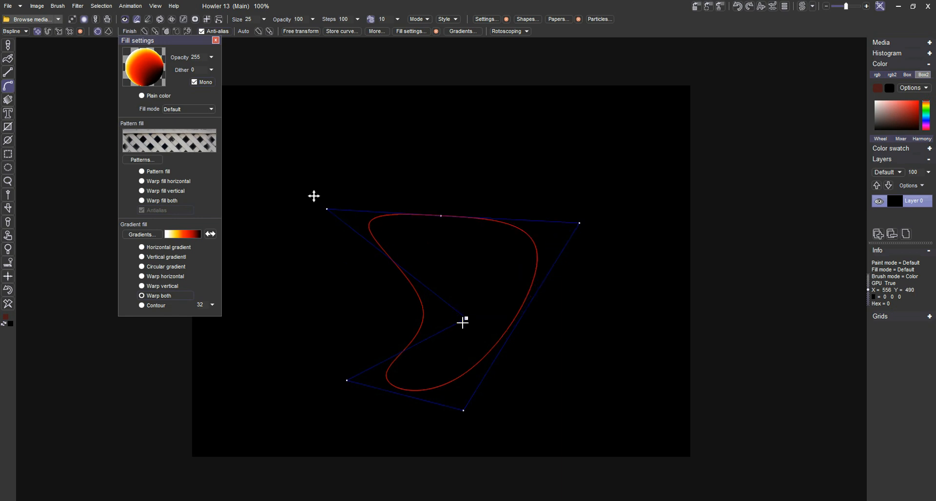
{"action": "left_click_drag", "start_coordinate": [438, 216], "coordinate": [472, 202]}
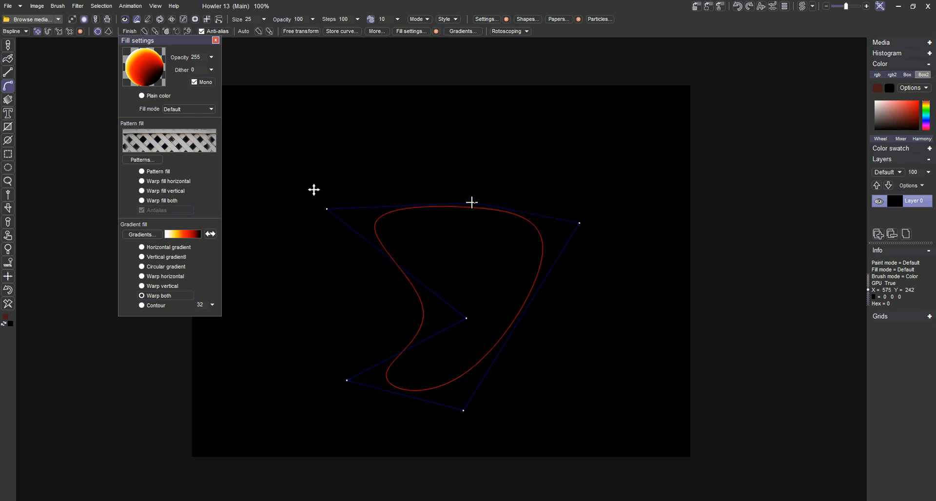
Add a control point to the curve's end, close the curve again and widen its lower part into a bean shape.
{"action": "left_click", "coordinate": [468, 184]}
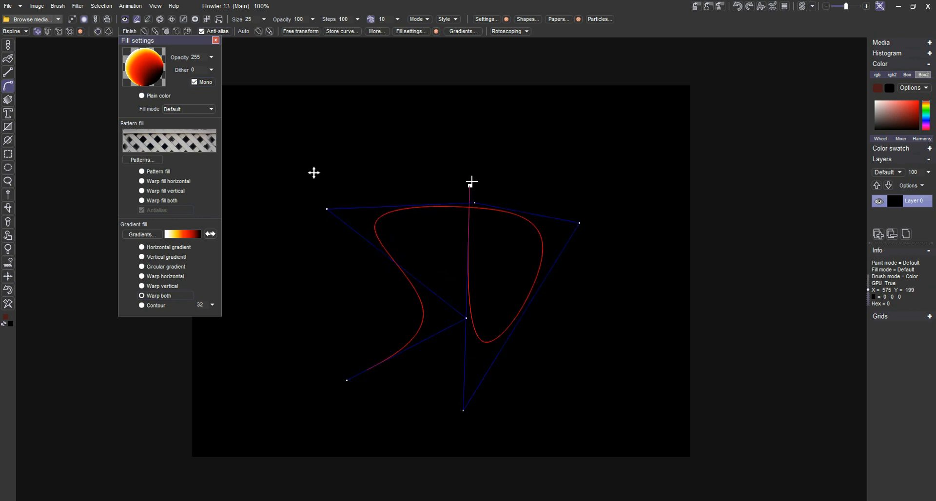
{"action": "left_click_drag", "start_coordinate": [470, 184], "coordinate": [531, 392]}
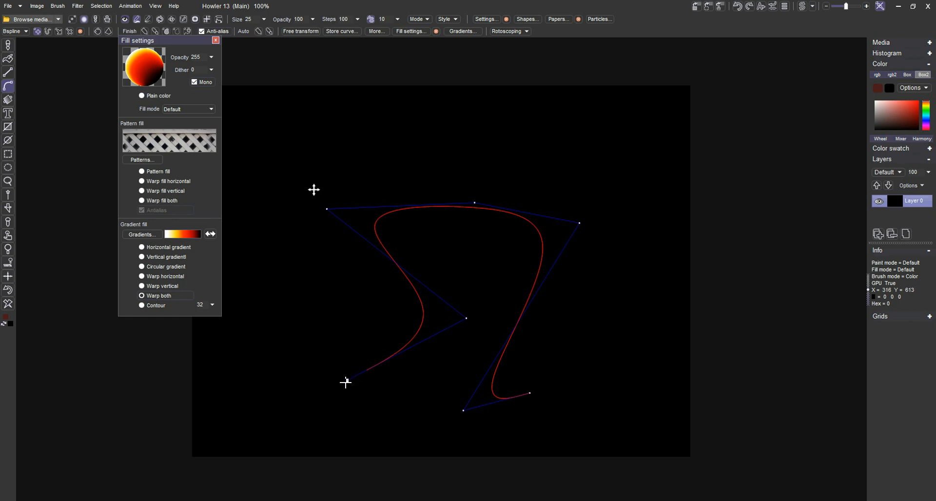
{"action": "left_click", "coordinate": [346, 382]}
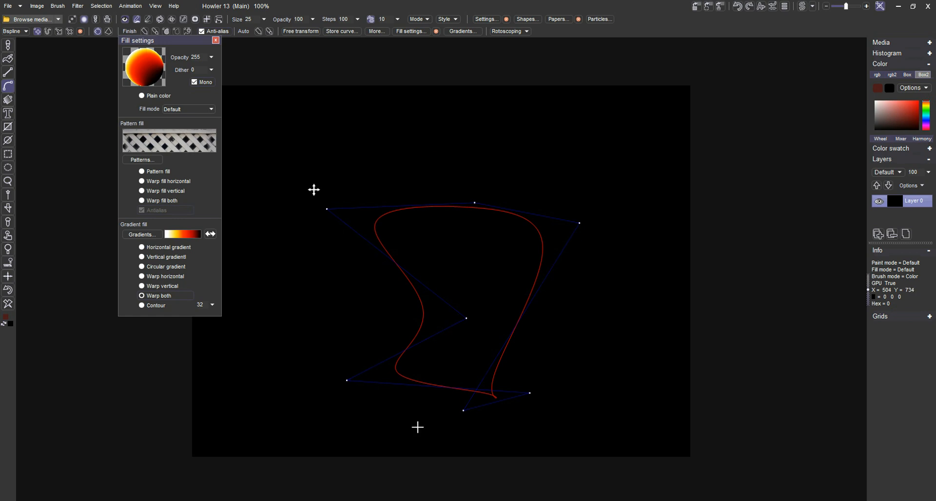
{"action": "left_click_drag", "start_coordinate": [463, 409], "coordinate": [571, 348]}
{"action": "left_click_drag", "start_coordinate": [527, 390], "coordinate": [417, 438]}
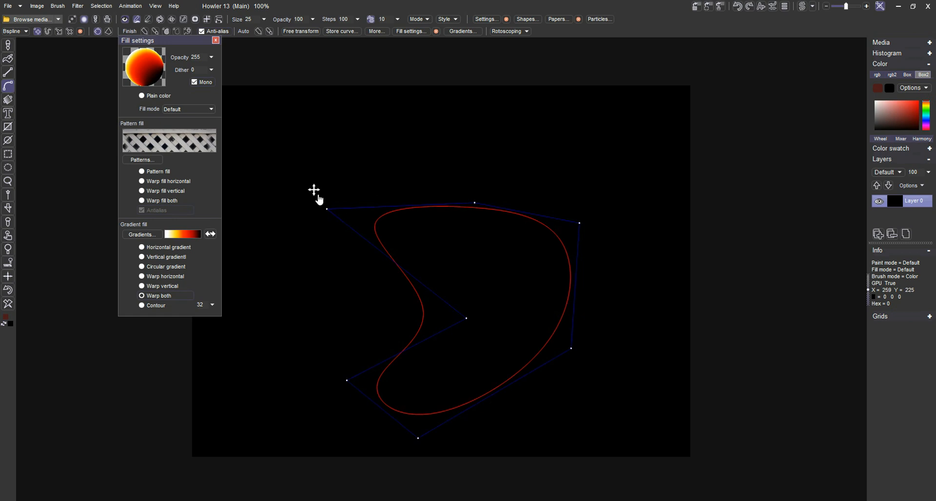
Move the curve up, shift the Fill settings window off the canvas and fill the curve with the Warp both gradient.
{"action": "left_click_drag", "start_coordinate": [314, 190], "coordinate": [318, 148]}
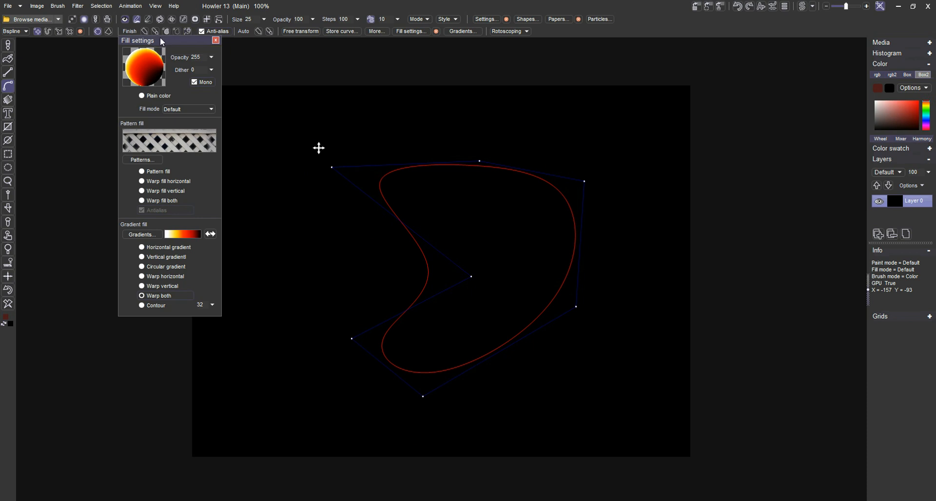
{"action": "left_click_drag", "start_coordinate": [167, 46], "coordinate": [108, 87]}
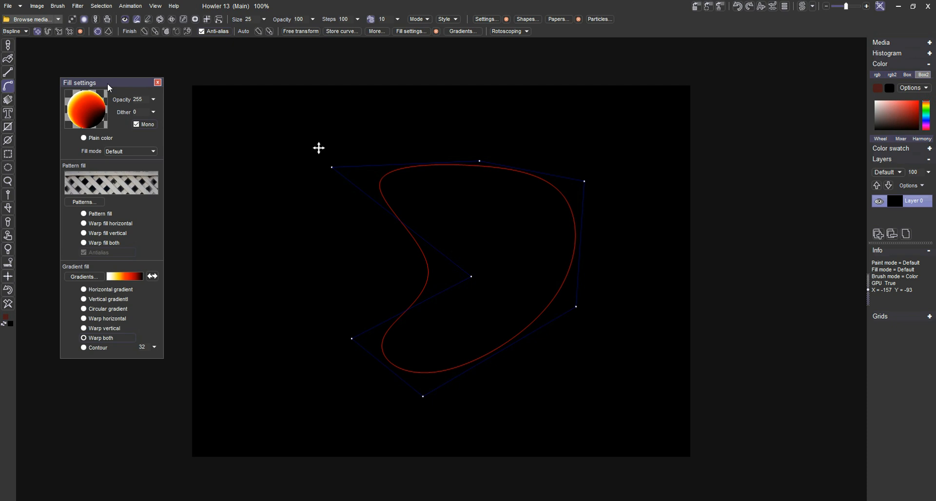
{"action": "left_click", "coordinate": [165, 31]}
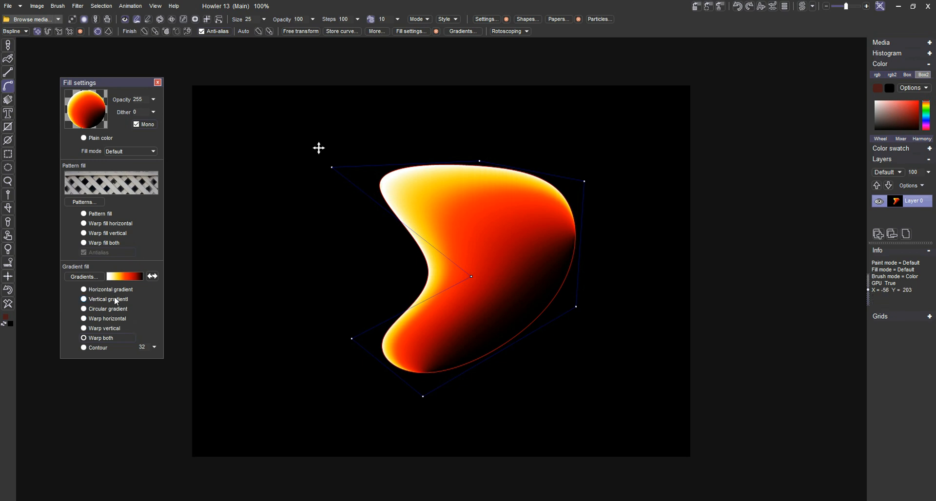
Refill the curve with the plain lattice Pattern fill and with the lattice pattern in Warp fill both mode.
{"action": "left_click", "coordinate": [107, 213]}
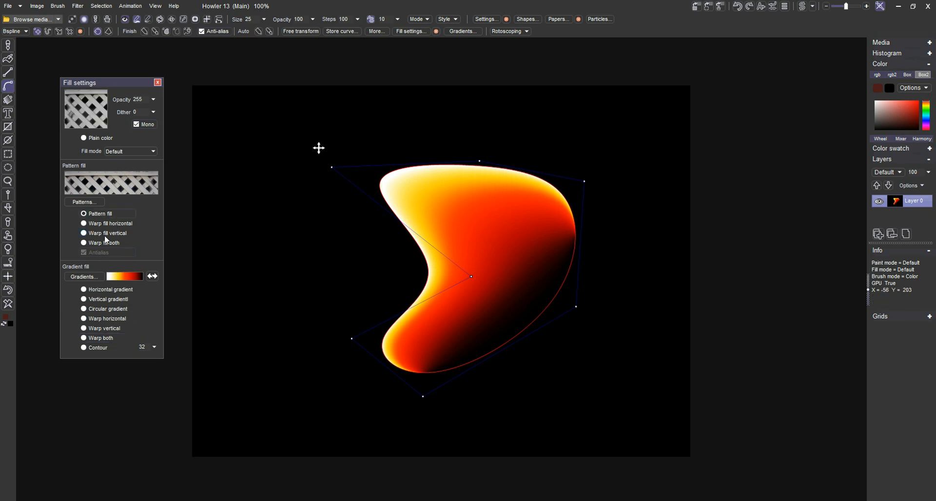
{"action": "left_click", "coordinate": [166, 31]}
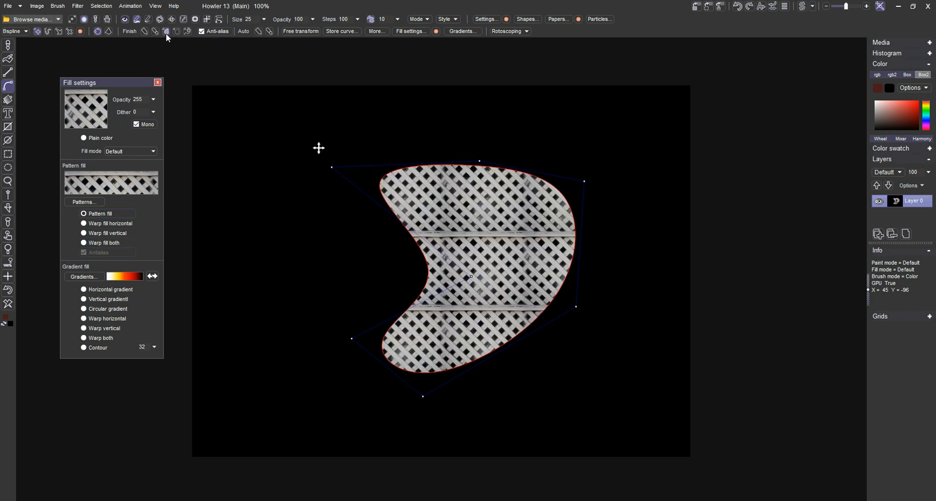
{"action": "left_click", "coordinate": [106, 242]}
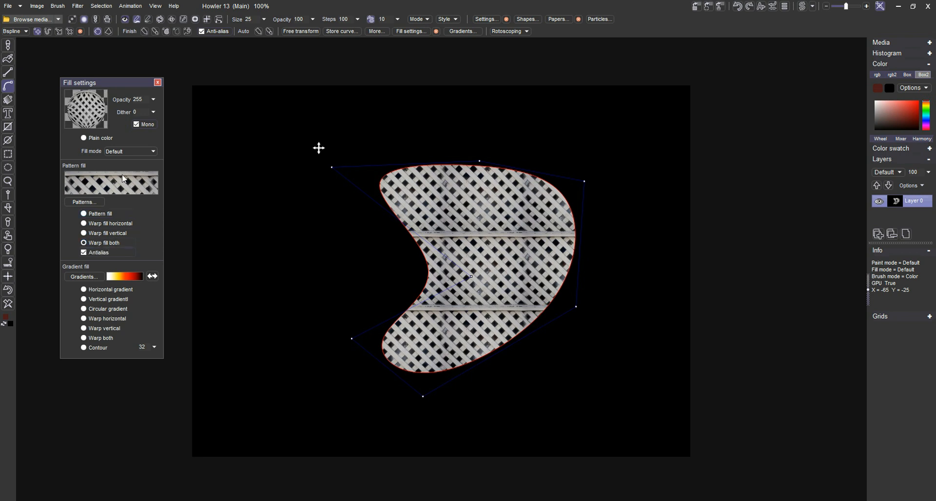
{"action": "left_click", "coordinate": [166, 32]}
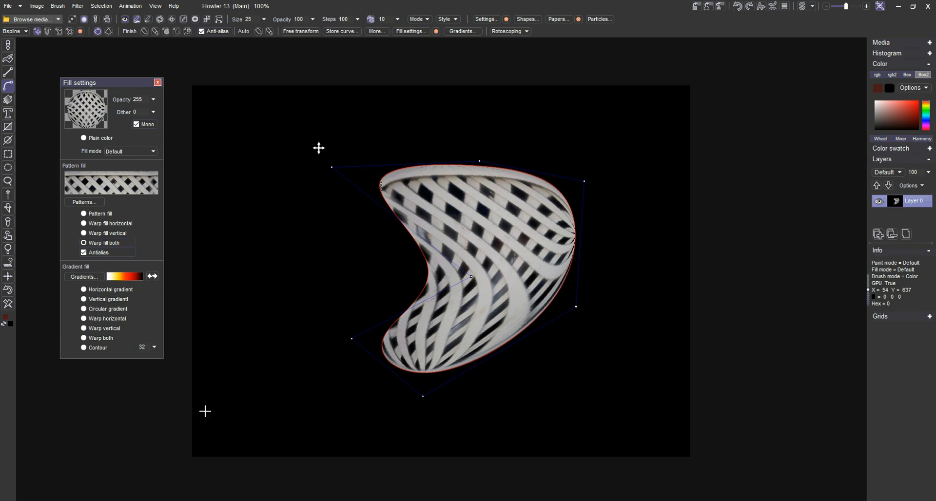
Fill the curve with the Warp horizontal gradient, move it left and slightly up, and fill it again at the new position.
{"action": "left_click", "coordinate": [101, 323]}
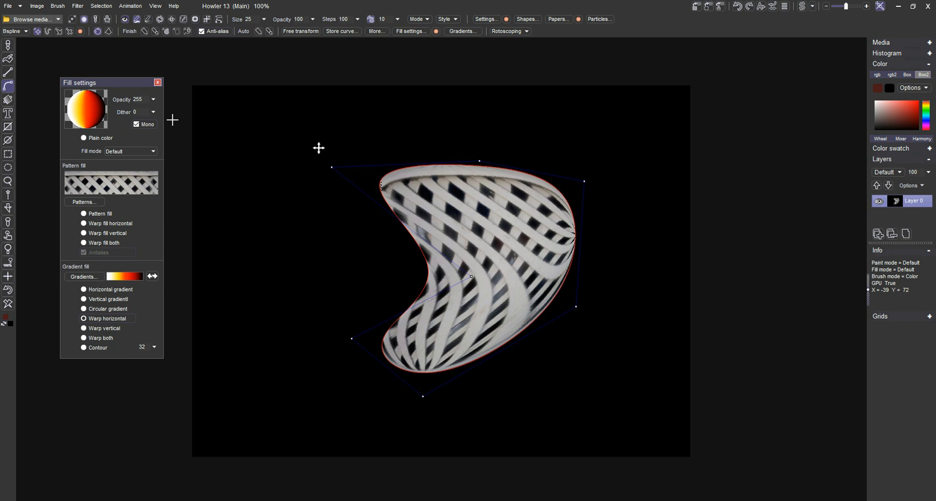
{"action": "left_click", "coordinate": [166, 32]}
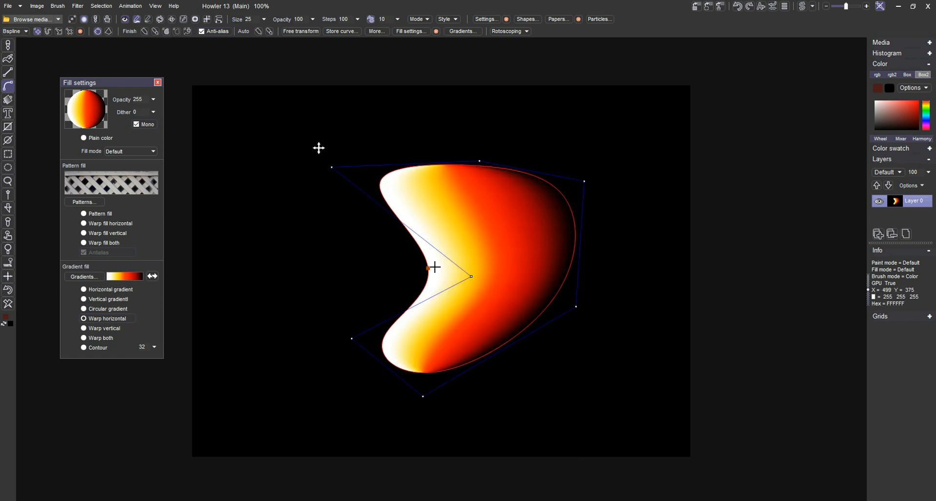
{"action": "left_click_drag", "start_coordinate": [319, 148], "coordinate": [208, 135]}
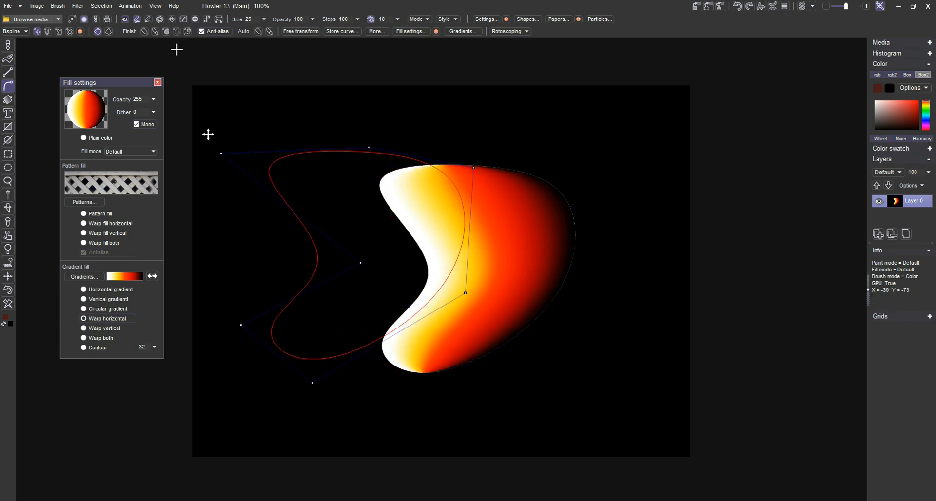
{"action": "left_click", "coordinate": [168, 33]}
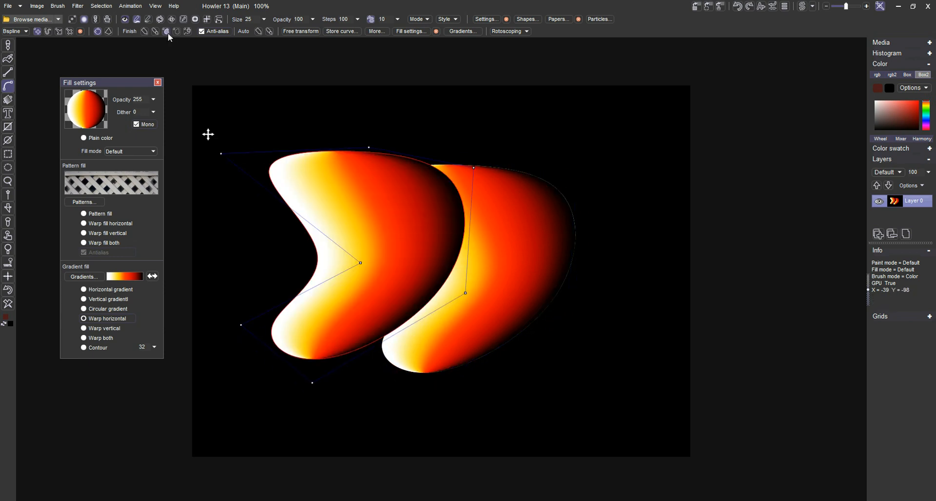
Clear the canvas and convert the curve into a selection using the Replace option.
{"action": "left_click", "coordinate": [8, 303]}
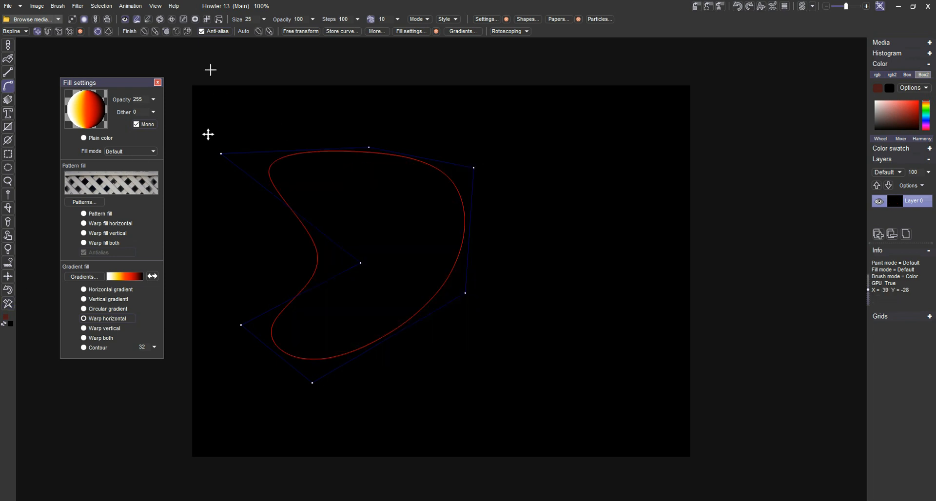
{"action": "left_click", "coordinate": [178, 35]}
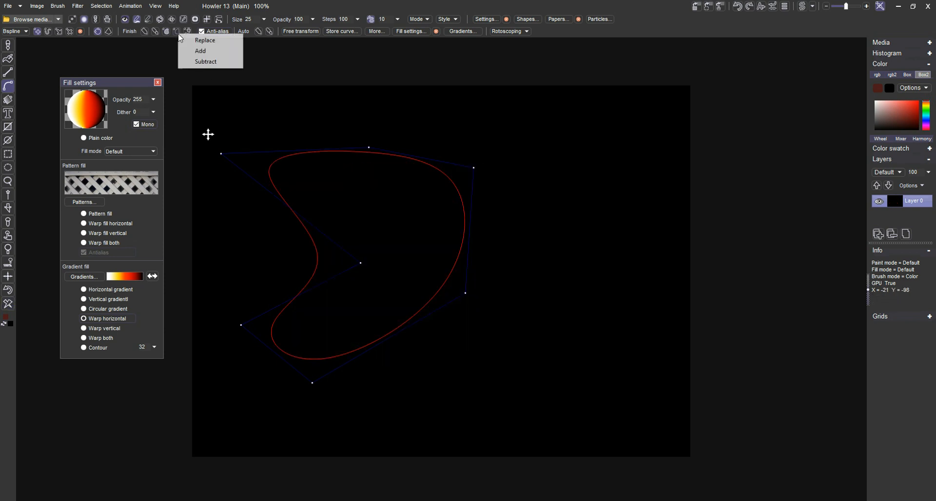
{"action": "left_click", "coordinate": [182, 41]}
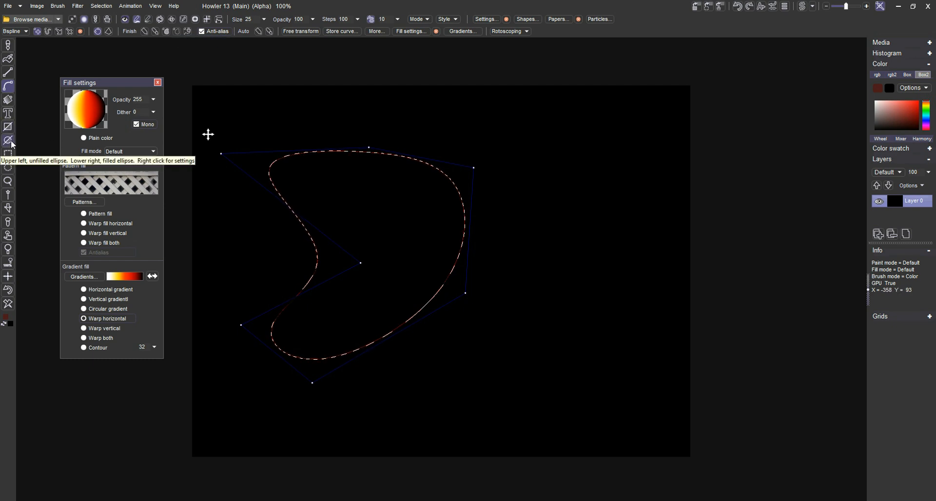
Fill the curve-shaped selection with the Warp horizontal gradient using the lasso tool's fill, and clear the canvas again.
{"action": "left_click", "coordinate": [9, 183]}
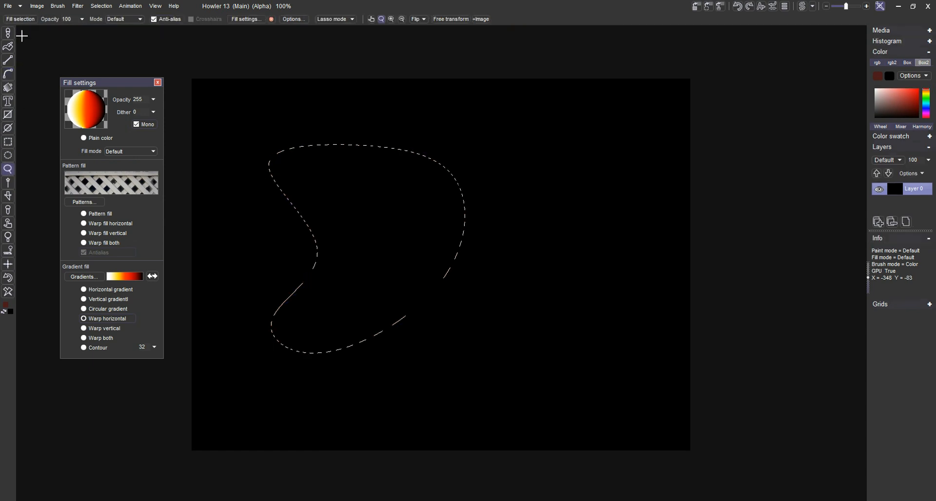
{"action": "left_click", "coordinate": [22, 20]}
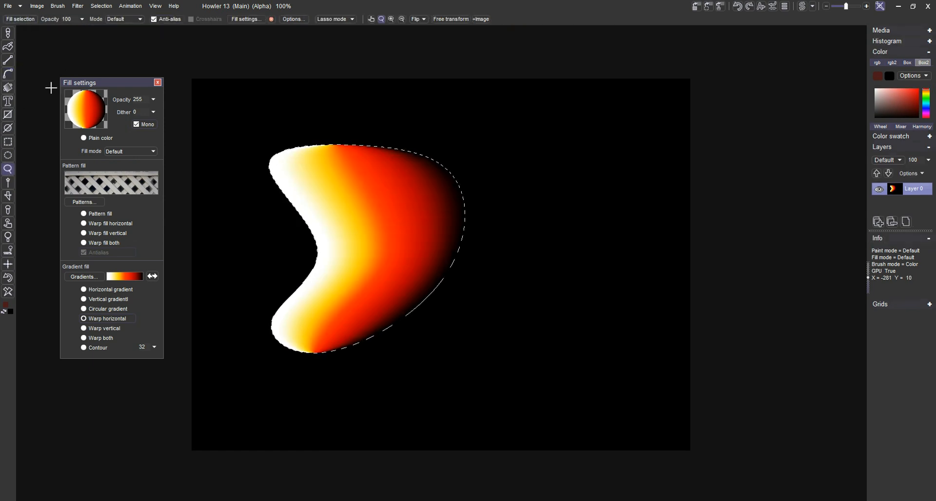
{"action": "left_click", "coordinate": [8, 292]}
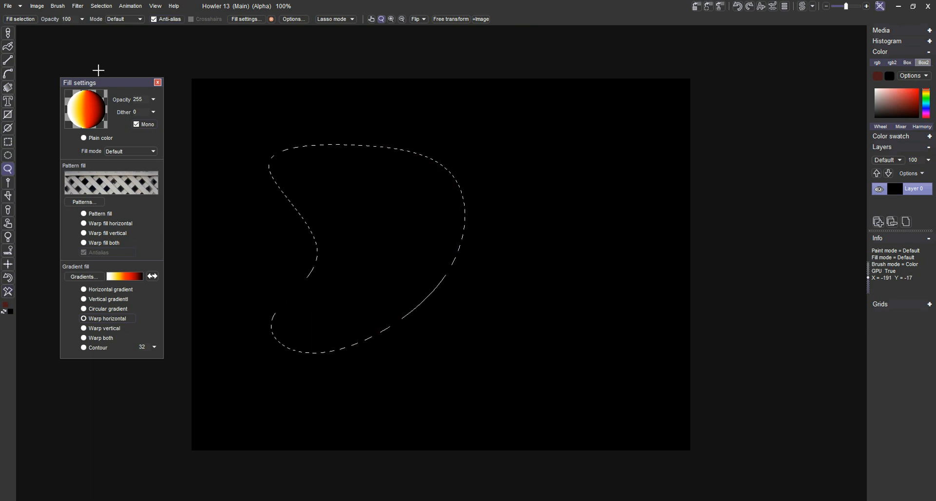
Return to the curve tool and fill the bean-shaped curve with the Warp horizontal gradient.
{"action": "left_click", "coordinate": [8, 74]}
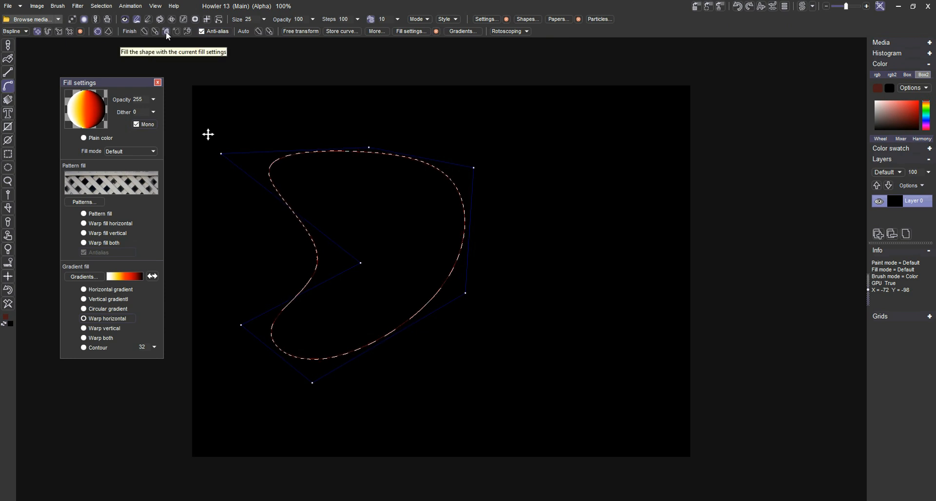
{"action": "left_click", "coordinate": [166, 32]}
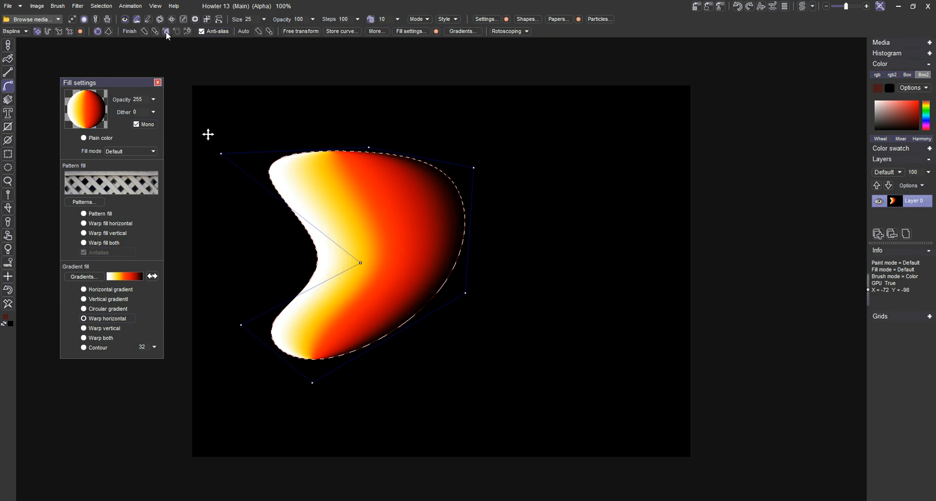
Load a size 40 brush preset from the media browser and stroke the curve's outline with it in the dark brown colour.
{"action": "left_click", "coordinate": [44, 21]}
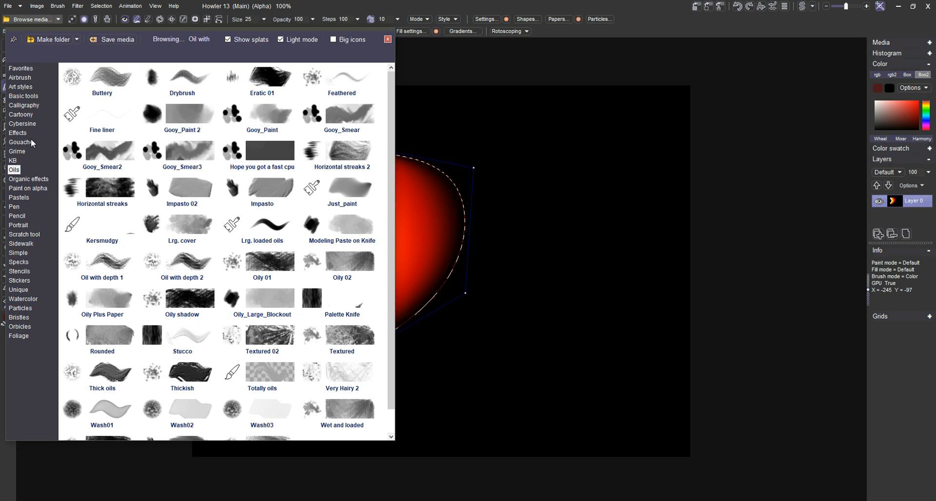
{"action": "left_click", "coordinate": [20, 208]}
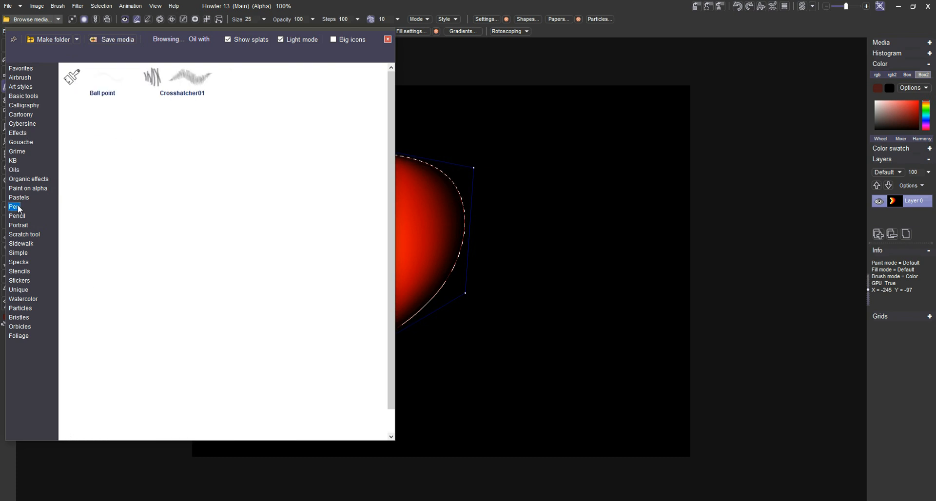
{"action": "left_click", "coordinate": [122, 117]}
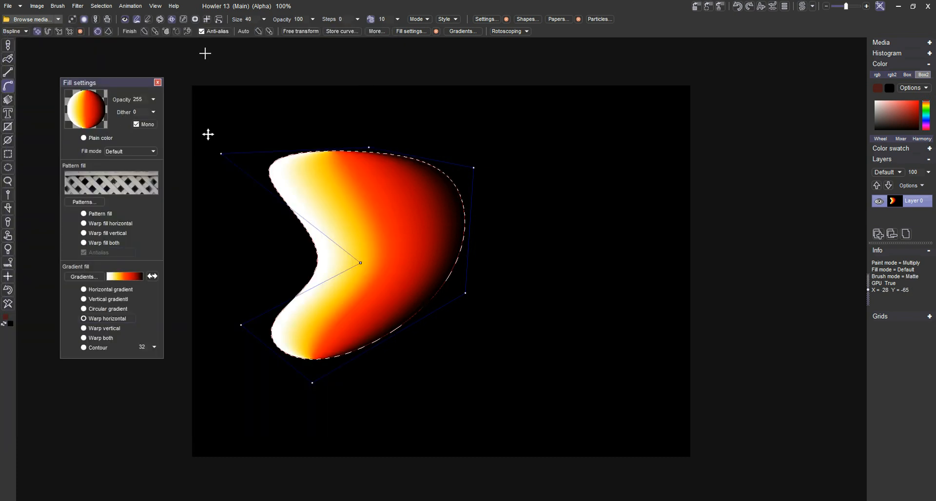
{"action": "left_click", "coordinate": [144, 31]}
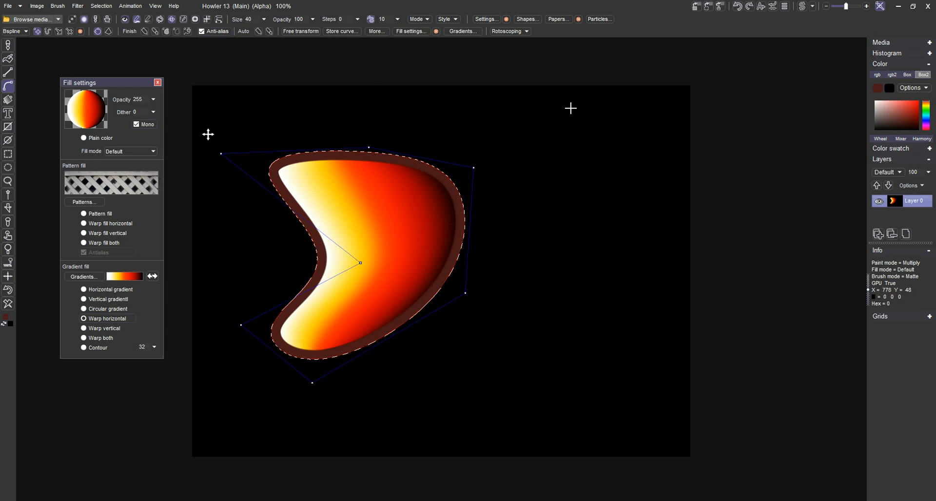
Change the paint colour to a light red and stroke the curve's outline again.
{"action": "left_click_drag", "start_coordinate": [911, 110], "coordinate": [906, 104]}
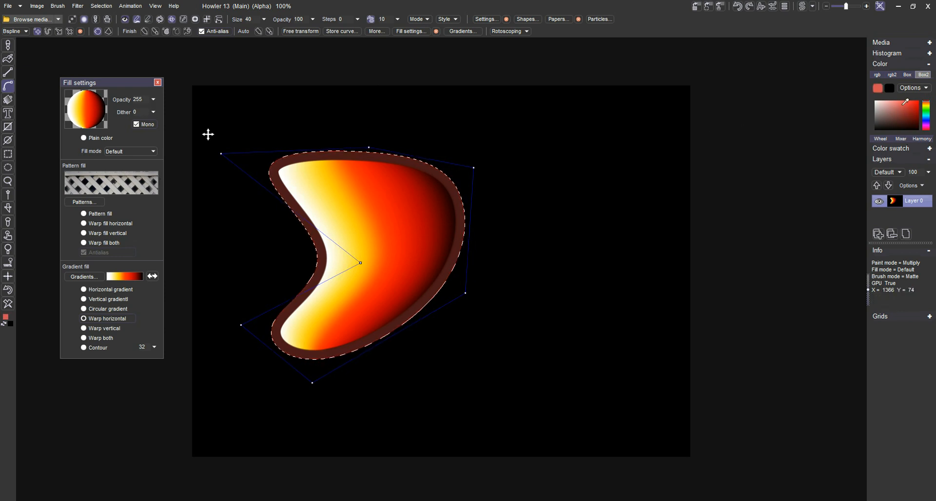
{"action": "left_click", "coordinate": [145, 31]}
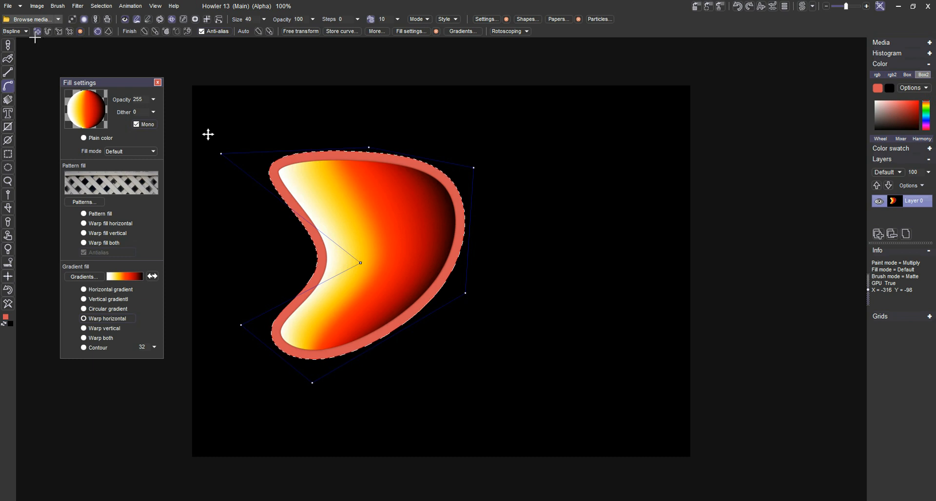
Discard the curve with its control points and deselect the bean-shaped selection.
{"action": "left_click", "coordinate": [79, 32]}
{"action": "left_click", "coordinate": [111, 7]}
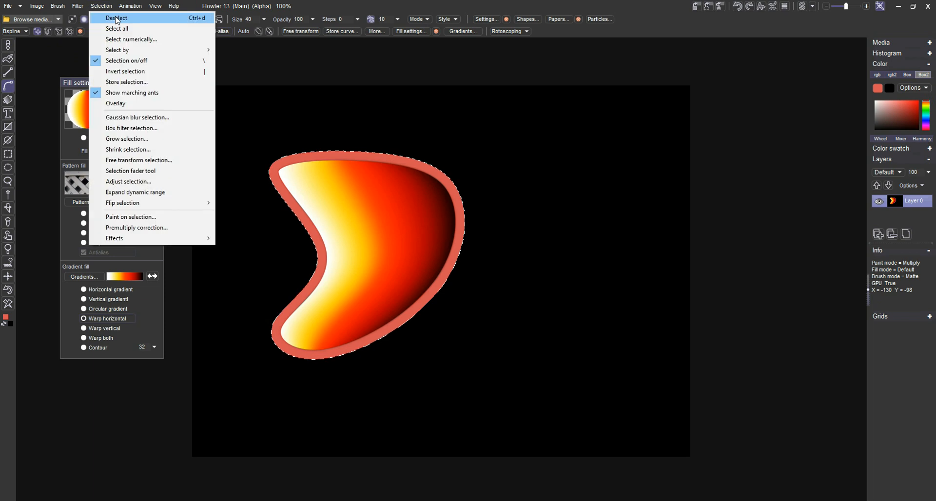
{"action": "left_click", "coordinate": [114, 18]}
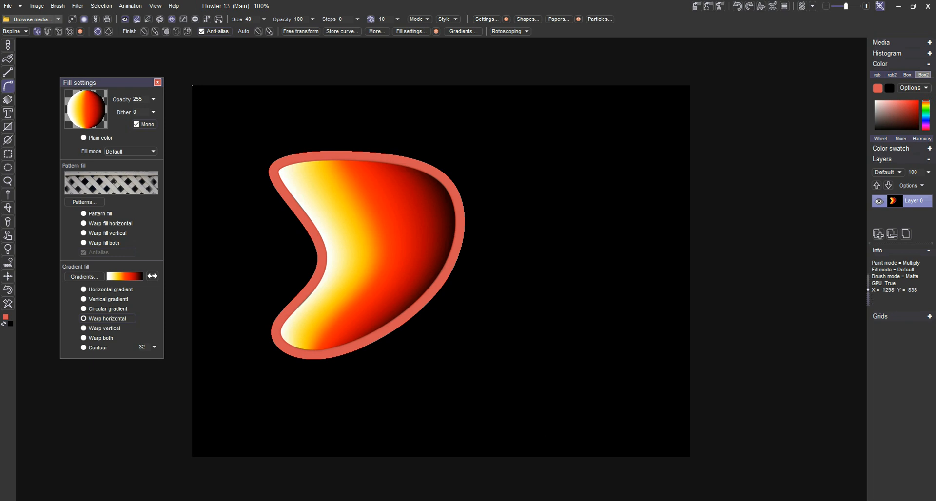
{"action": "right_click", "coordinate": [799, 500]}
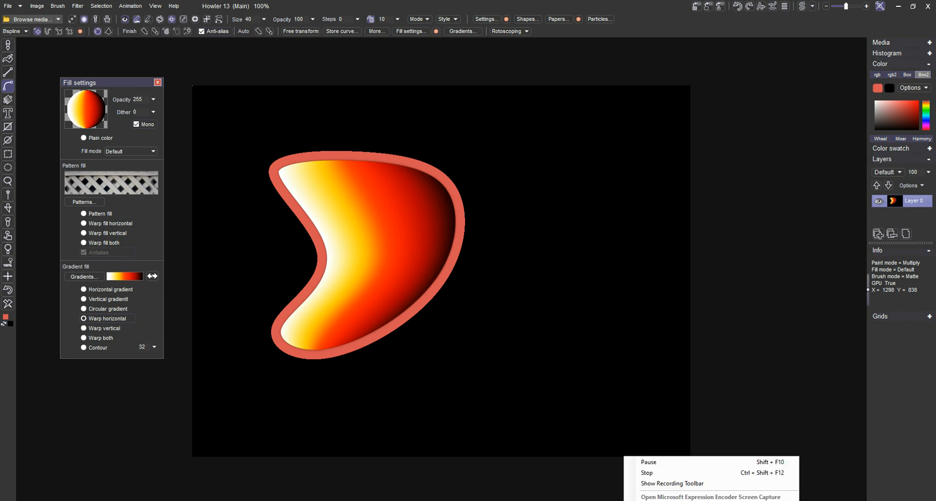